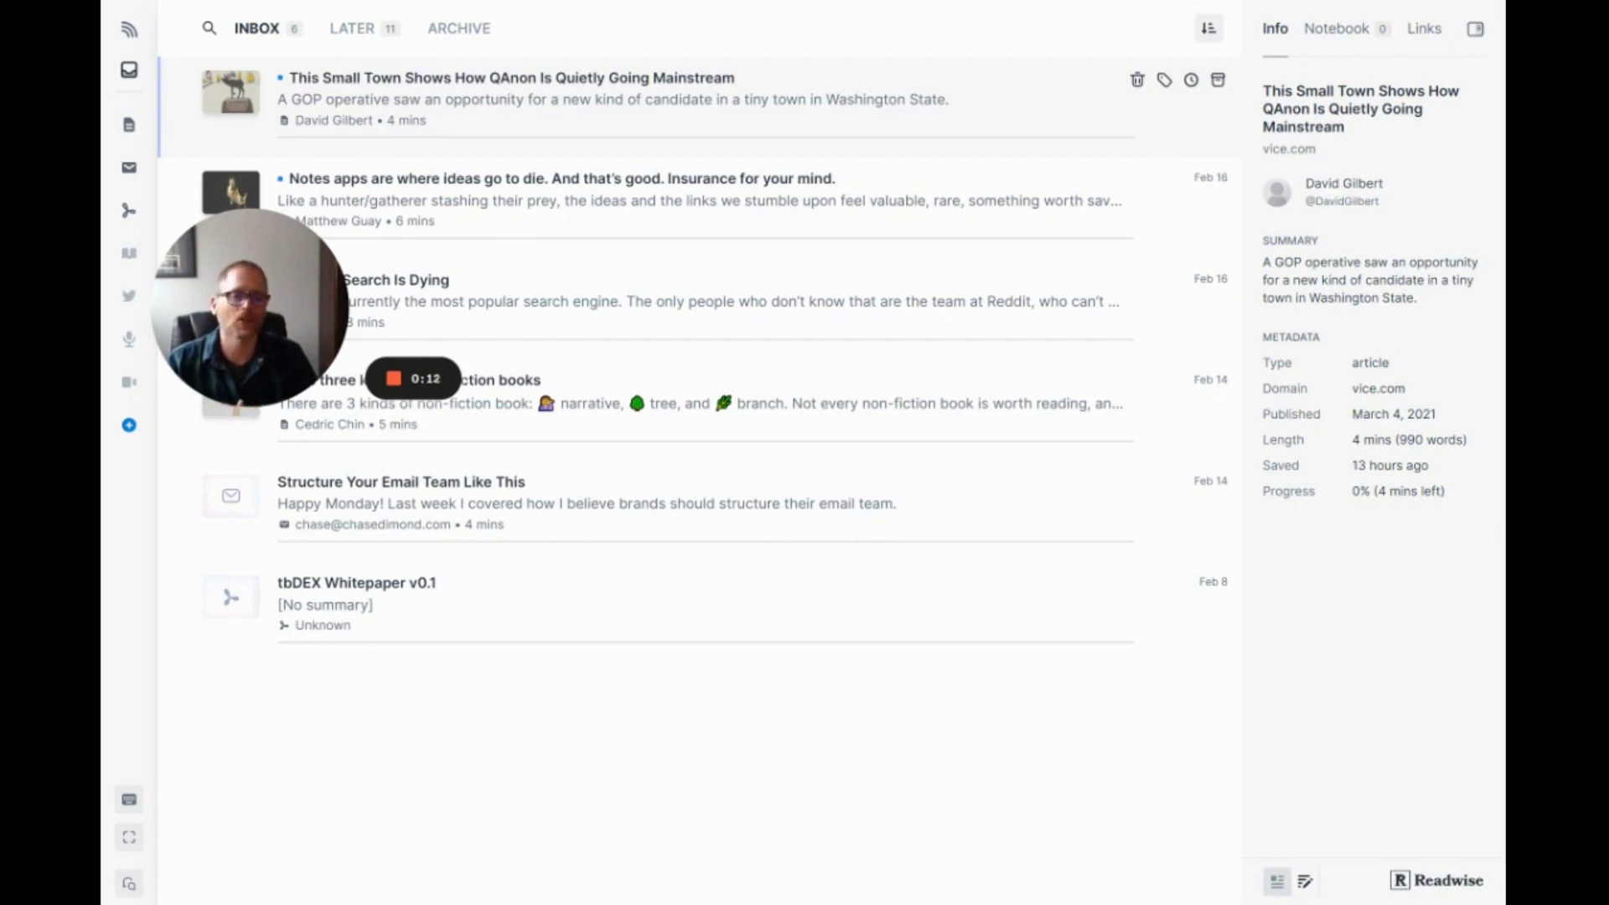
# - Preview each inbox item's Info panel: QAnon, Notes apps, the email, non-fiction books, Google Search Is Dying, tbDEX Whitepaper
pyautogui.moveTo(249, 306); pyautogui.dragTo(250, 756)
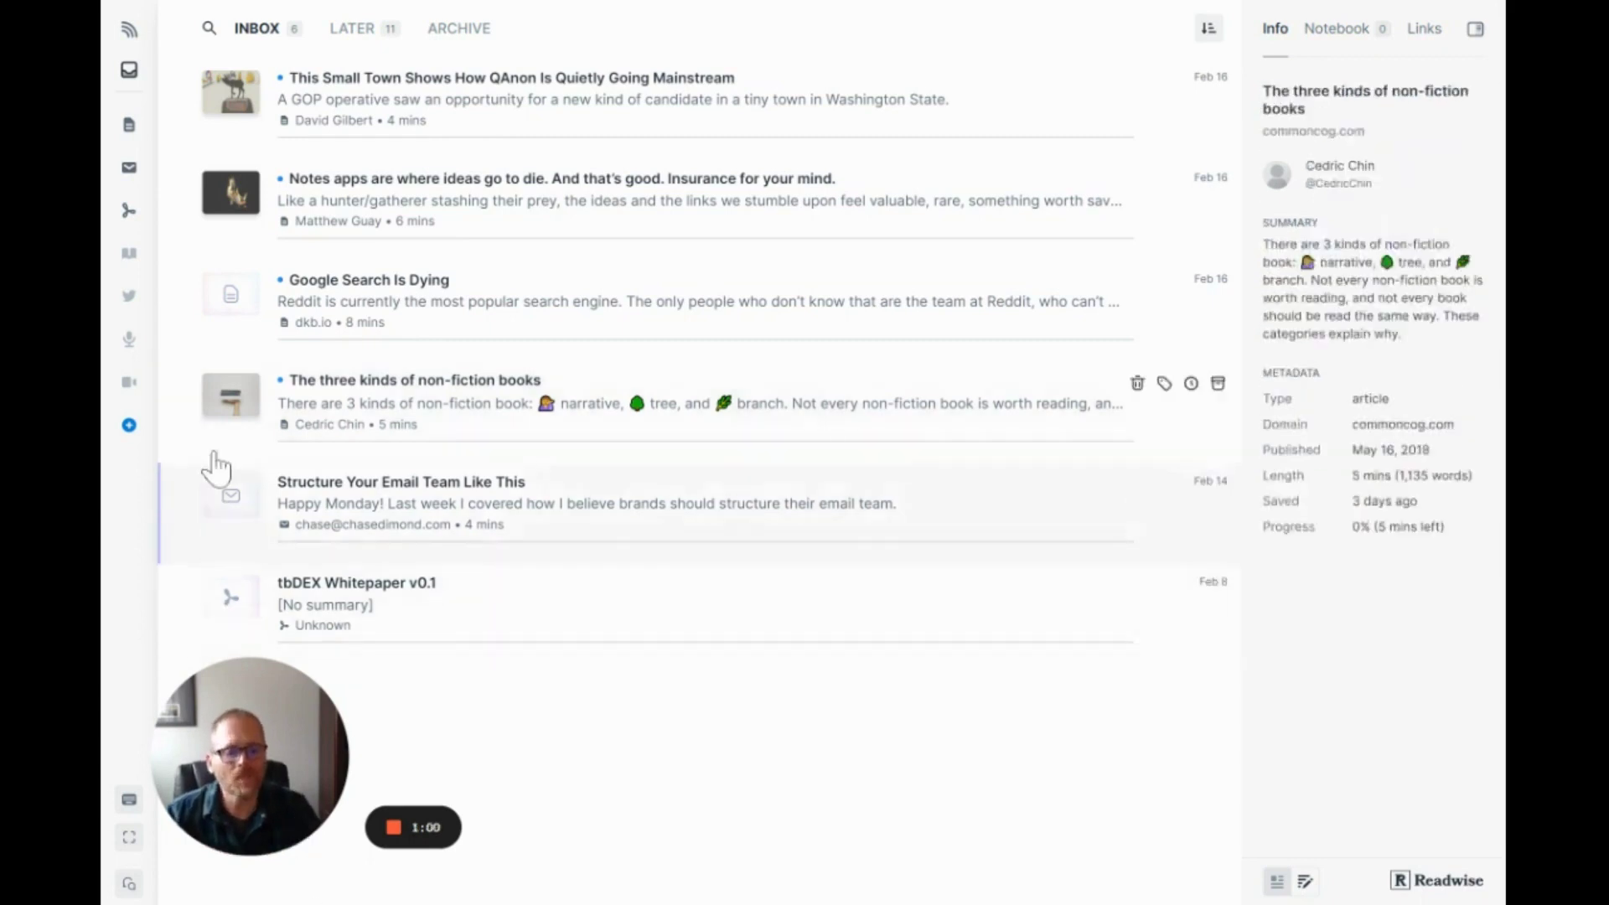
pyautogui.press('Up')
pyautogui.press('Up')
pyautogui.press('Up')
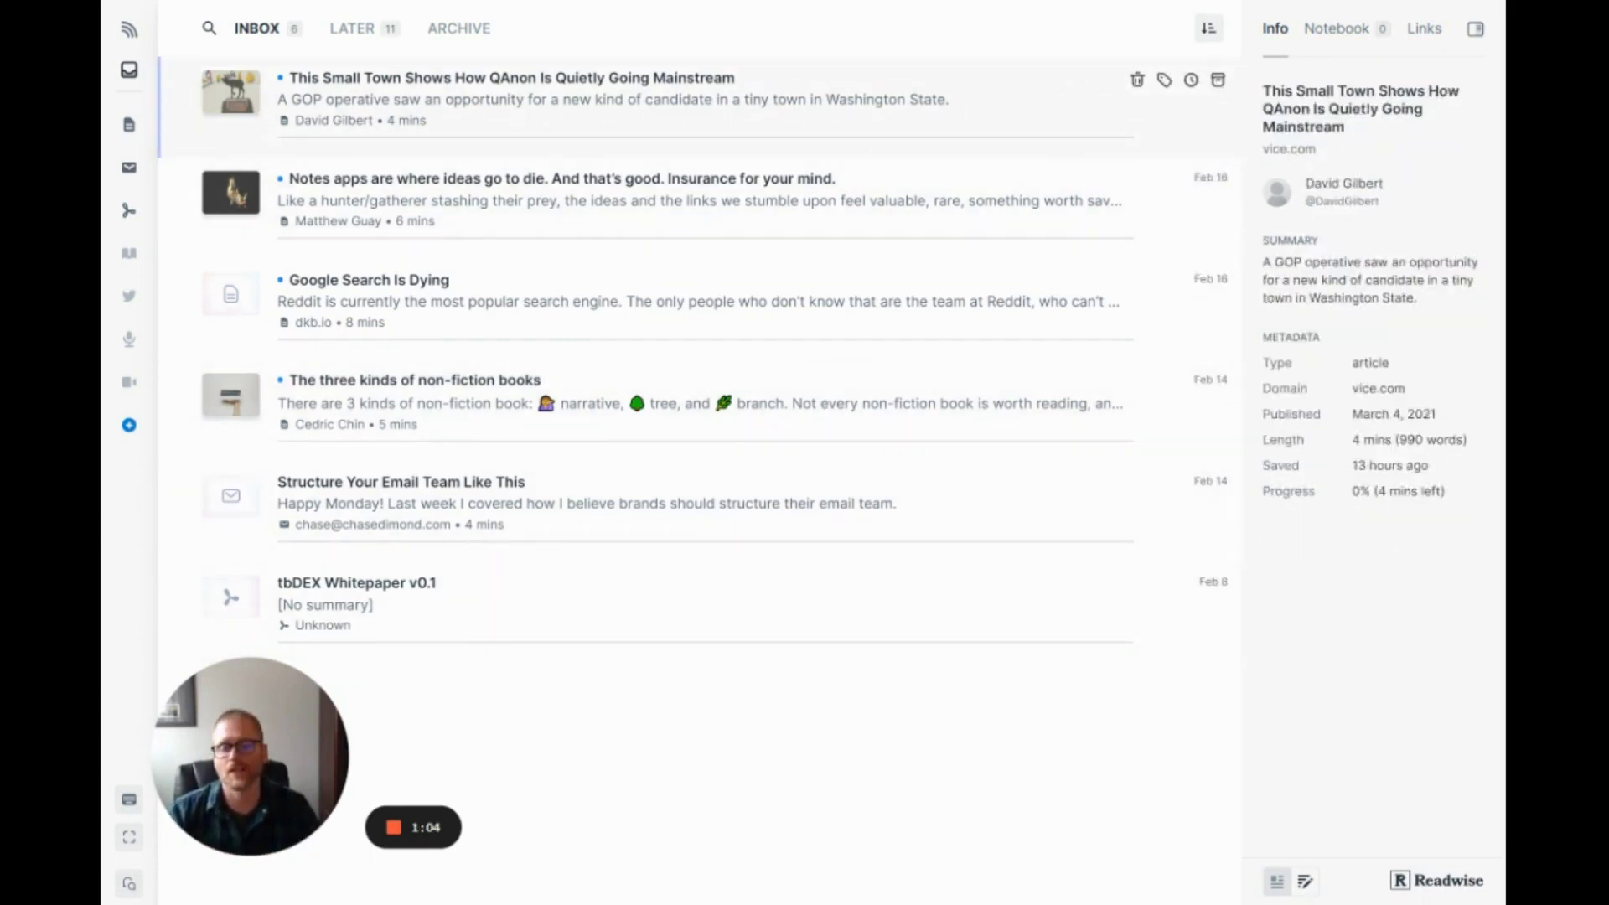
pyautogui.press('Down')
pyautogui.press('Up')
pyautogui.press('Down')
pyautogui.press('Down')
pyautogui.press('Down')
pyautogui.press('Down')
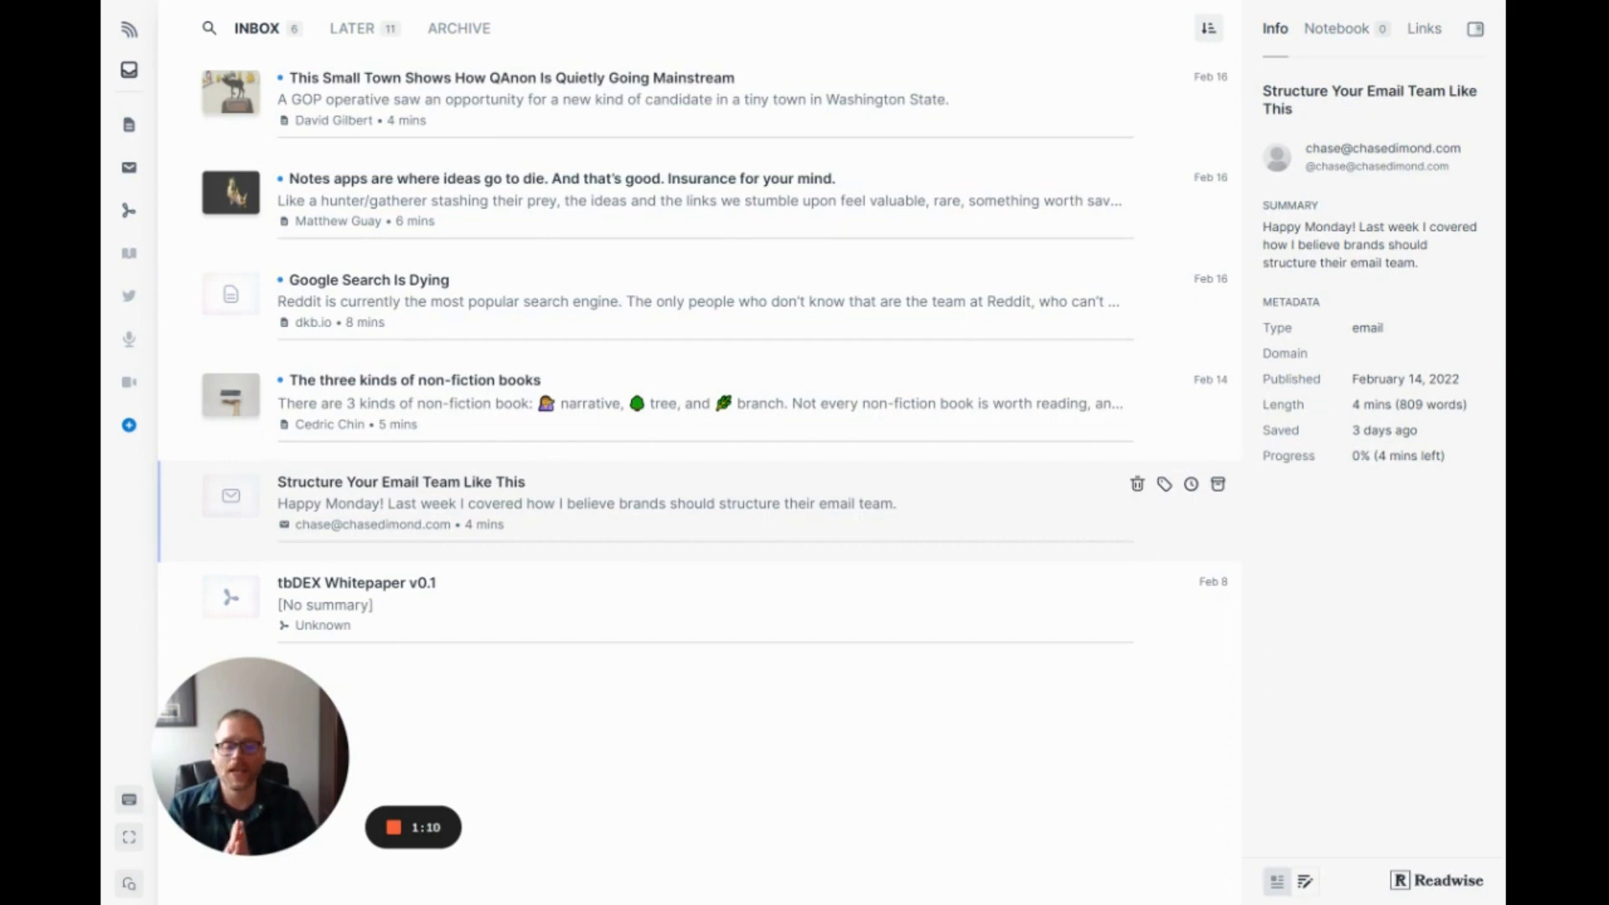
pyautogui.press('Up')
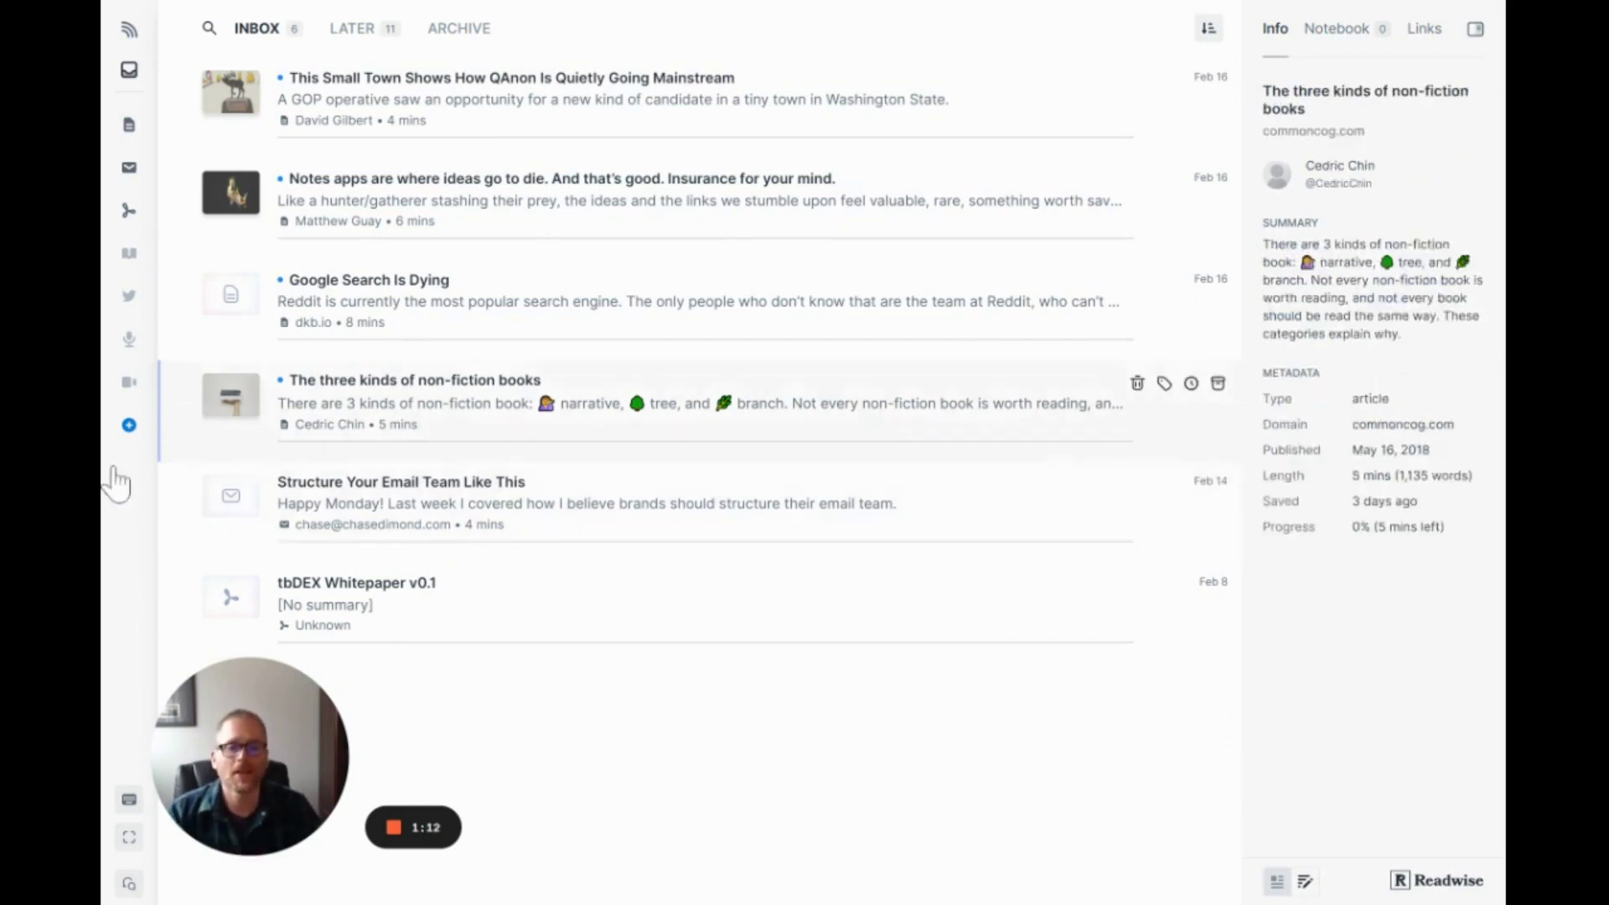
pyautogui.press('Up')
pyautogui.press('Down')
pyautogui.press('Down')
pyautogui.press('Down')
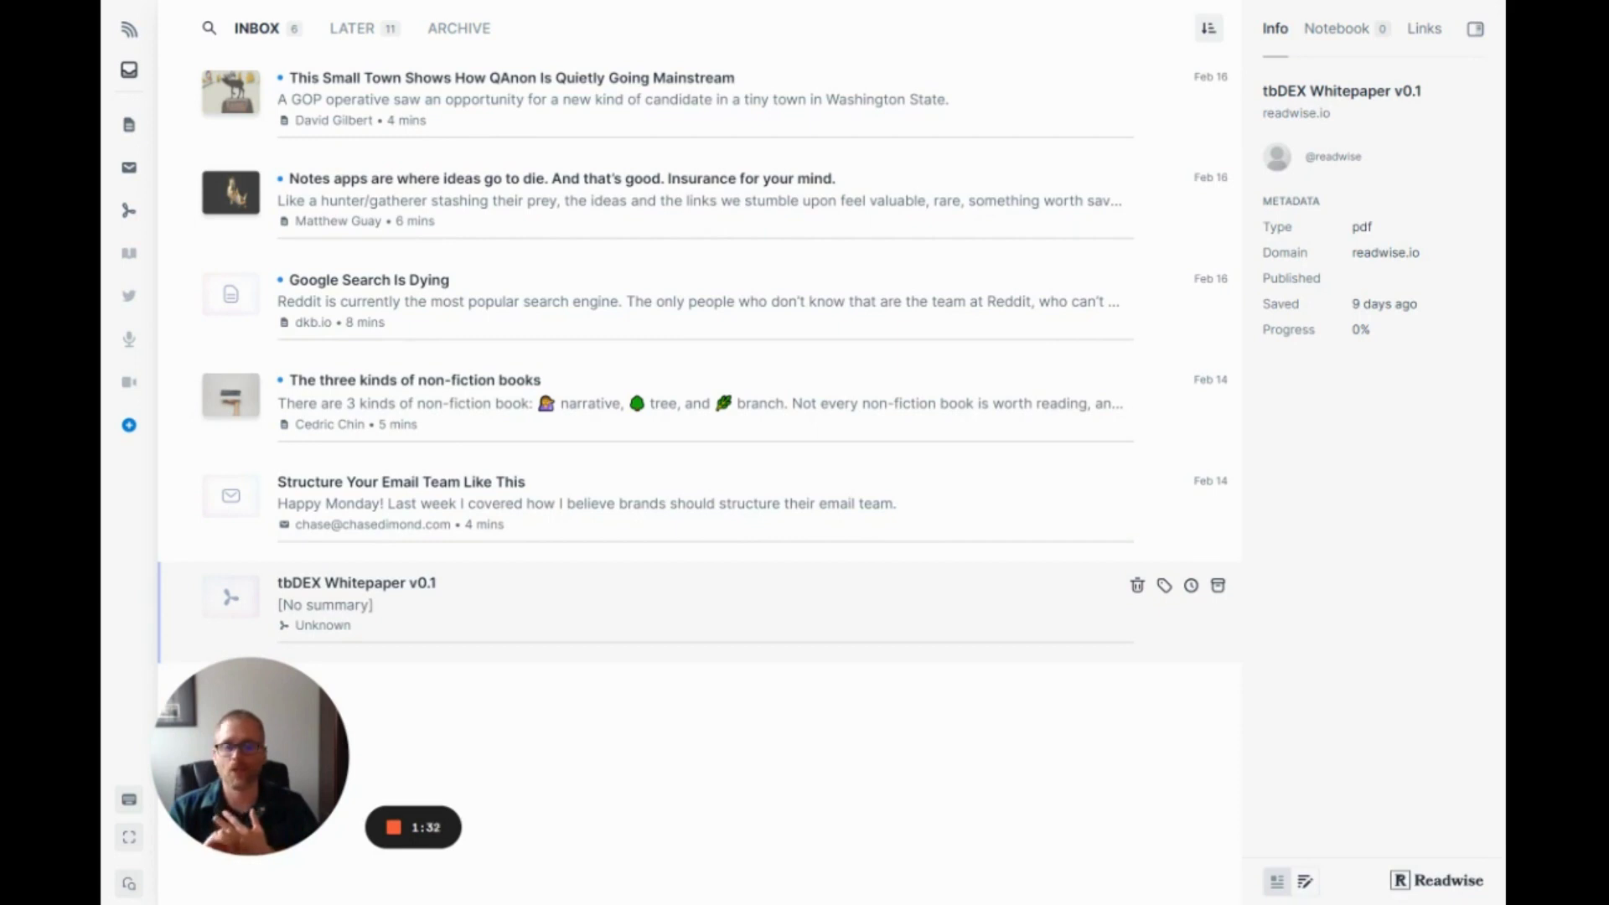
pyautogui.press('Up')
pyautogui.press('Up')
pyautogui.press('Up')
pyautogui.press('Up')
pyautogui.press('Up')
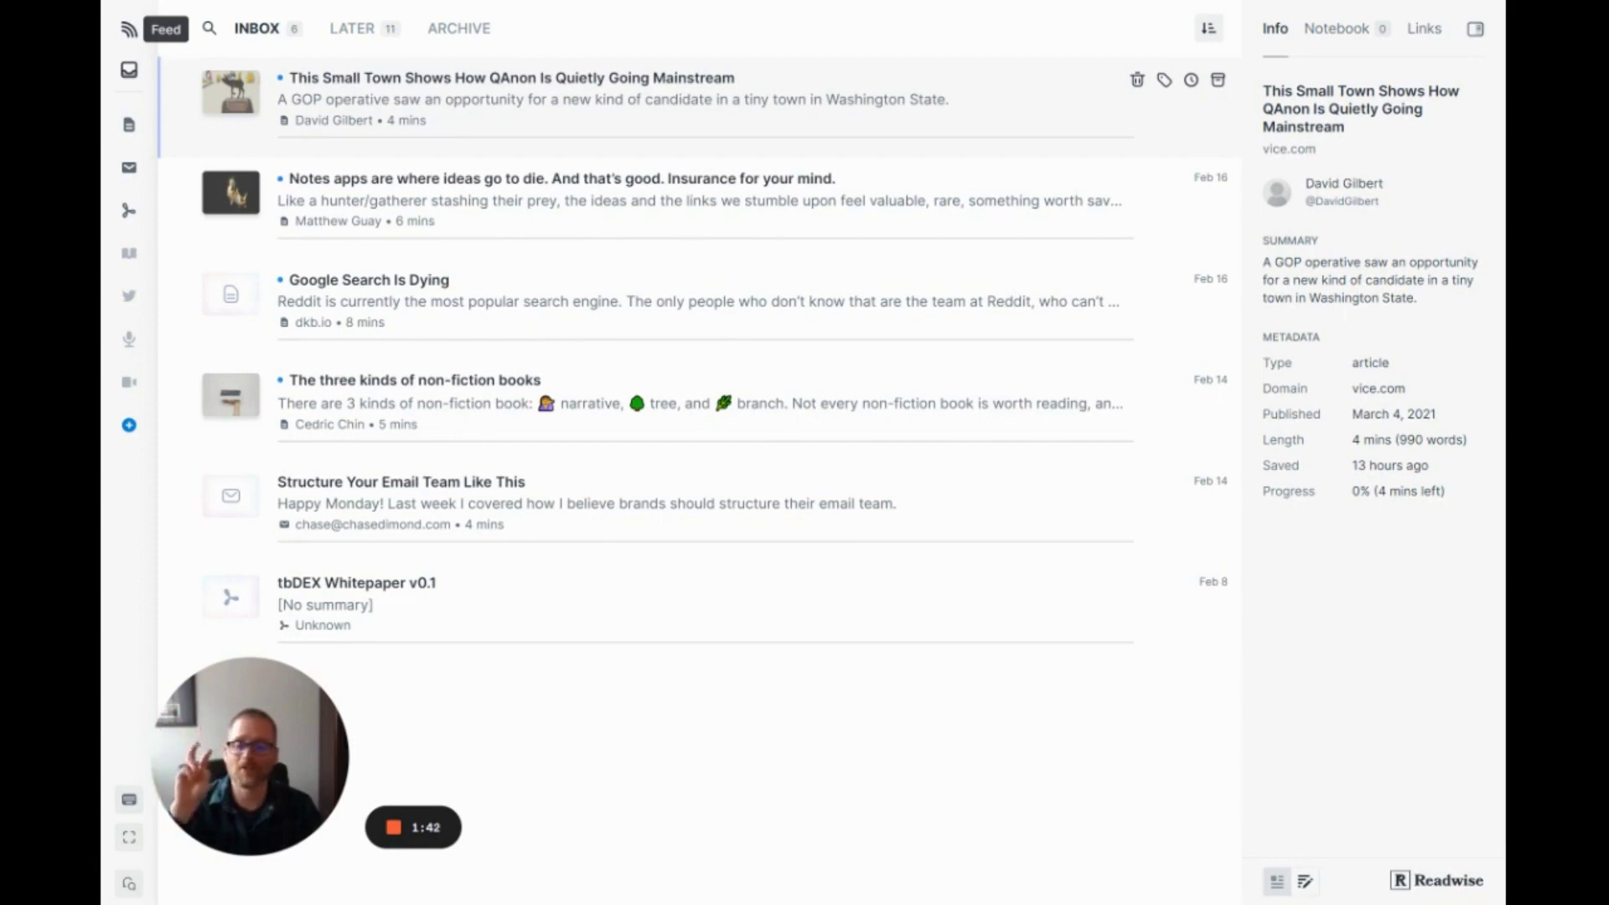
# - Move the inbox selection among the QAnon, Google Search Is Dying and Notes apps items, ending on Notes apps
pyautogui.press('Down')
pyautogui.press('Up')
pyautogui.press('Up')
pyautogui.press('Up')
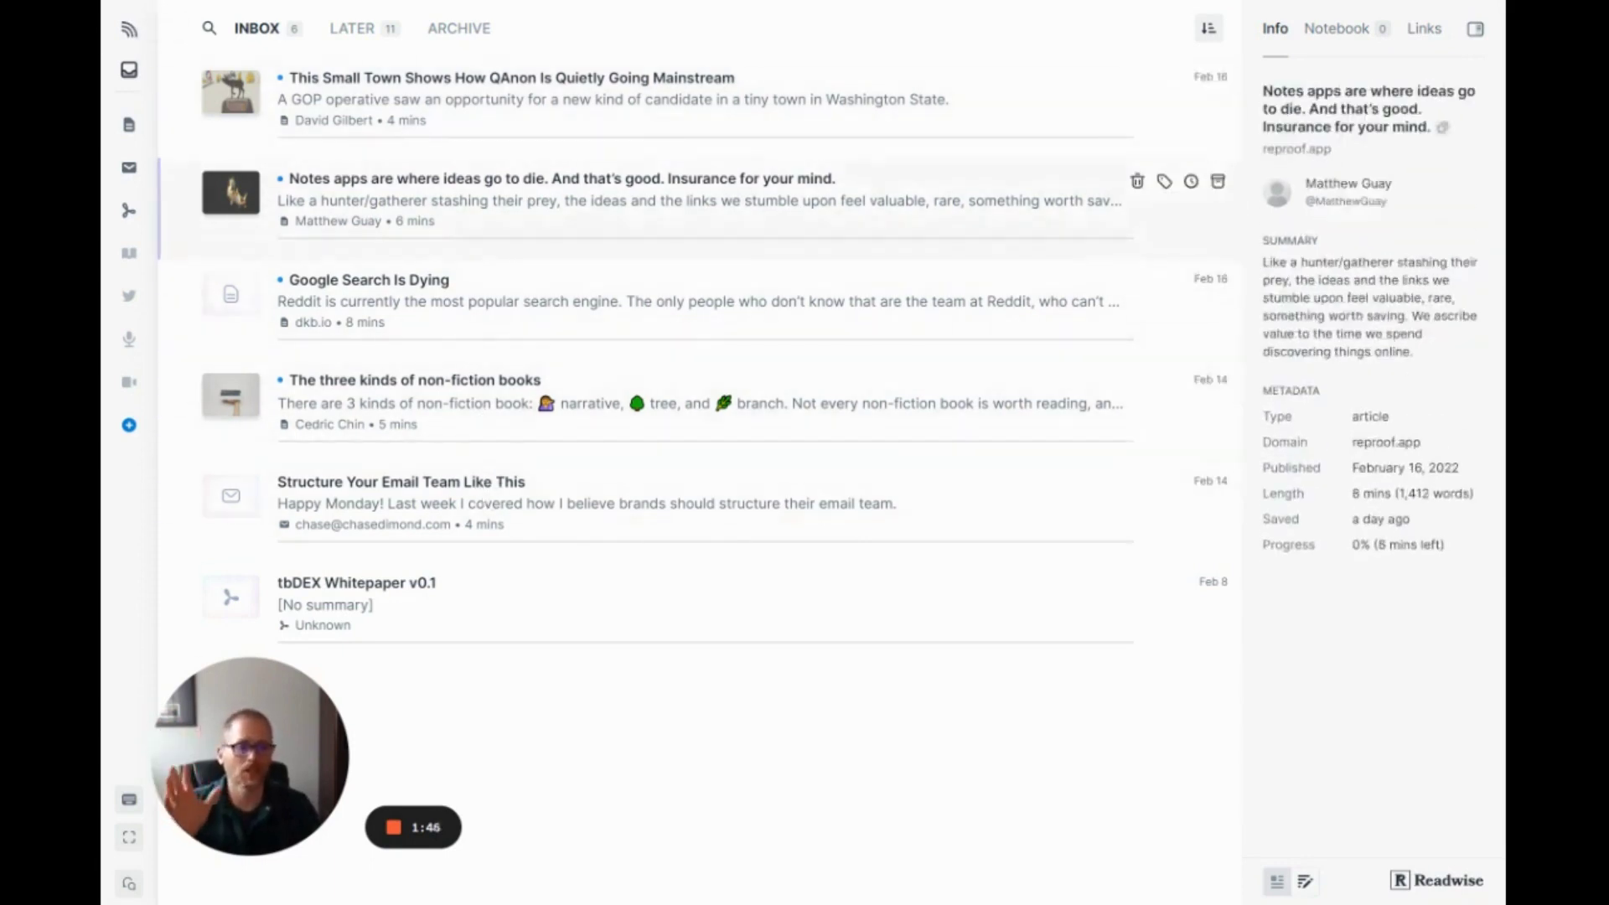
pyautogui.press('Down')
pyautogui.press('Up')
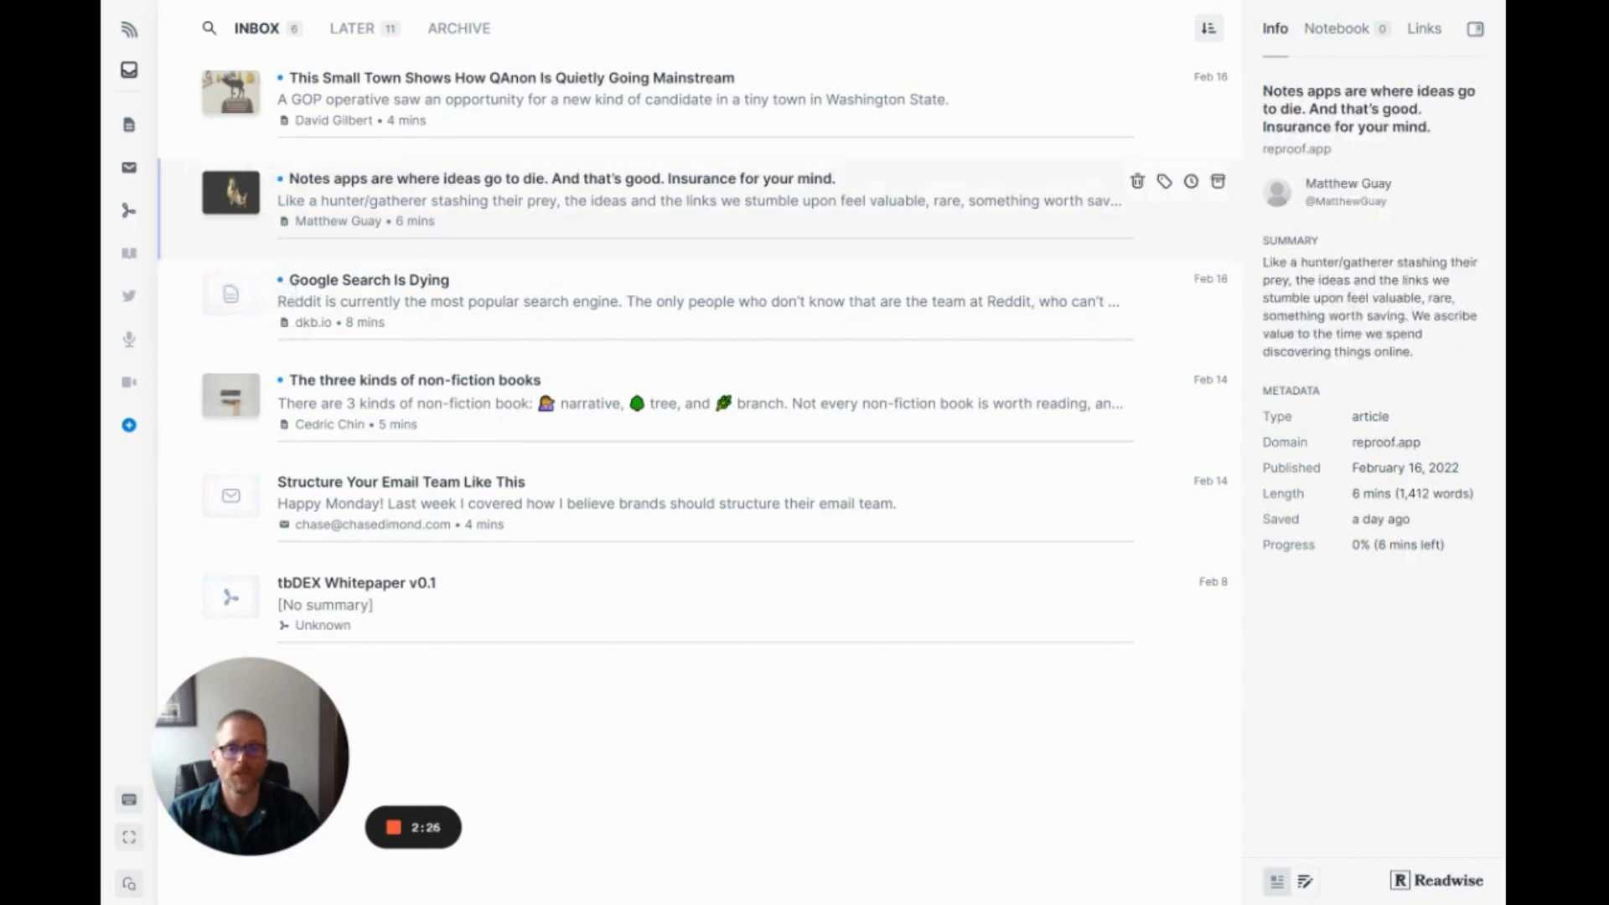
# - Open the Notes apps article in reader view
pyautogui.press('Return')
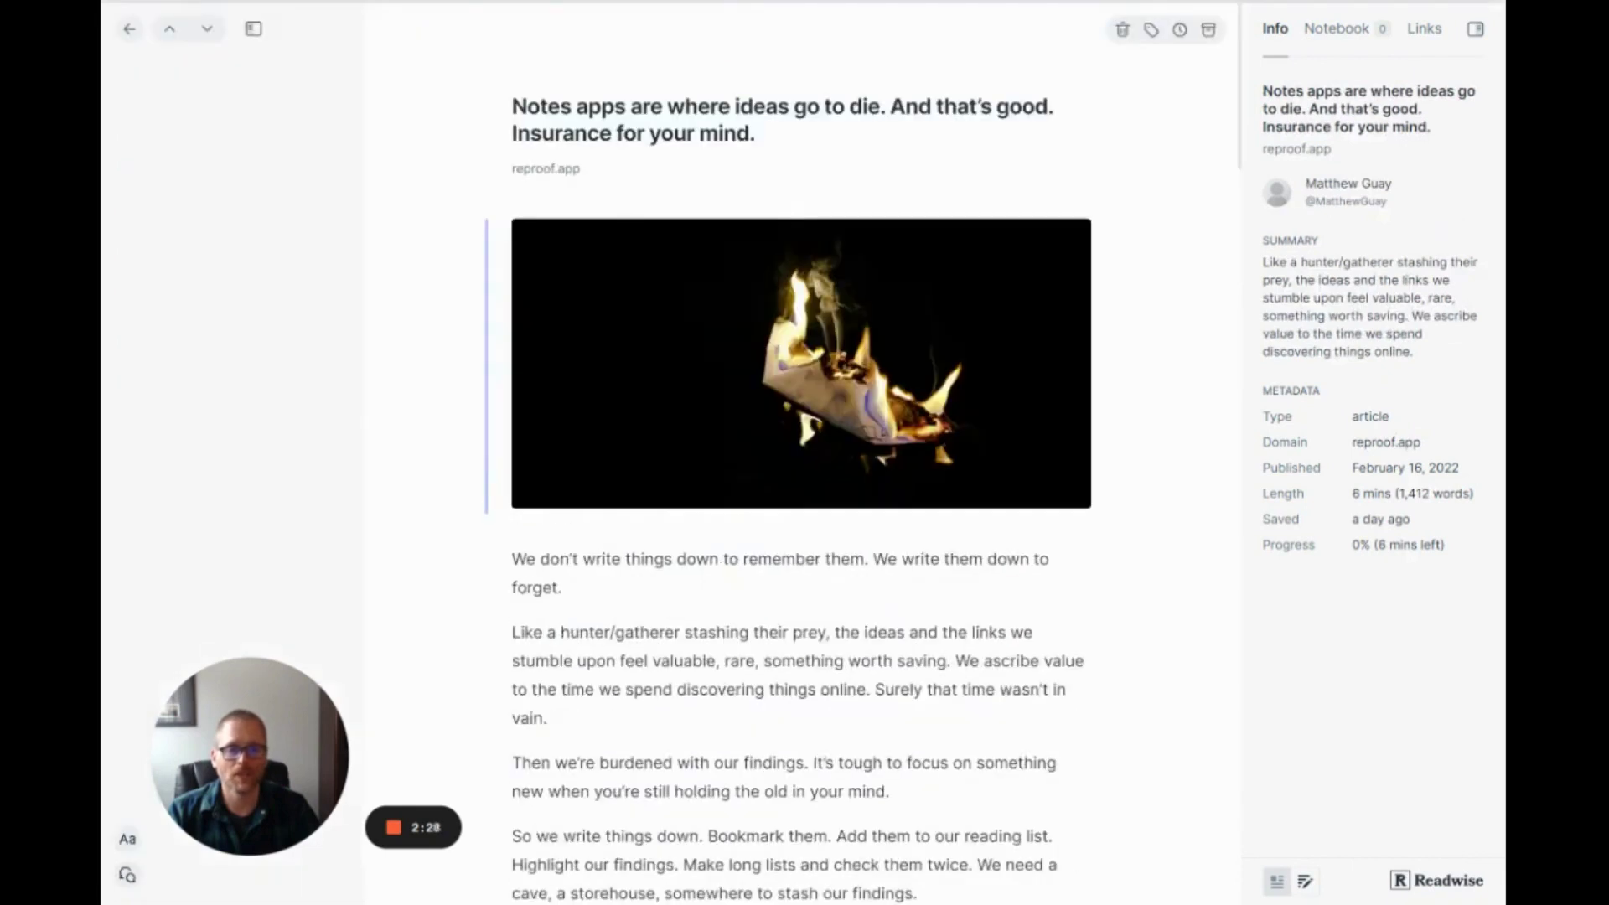
pyautogui.moveTo(239, 758); pyautogui.dragTo(264, 428)
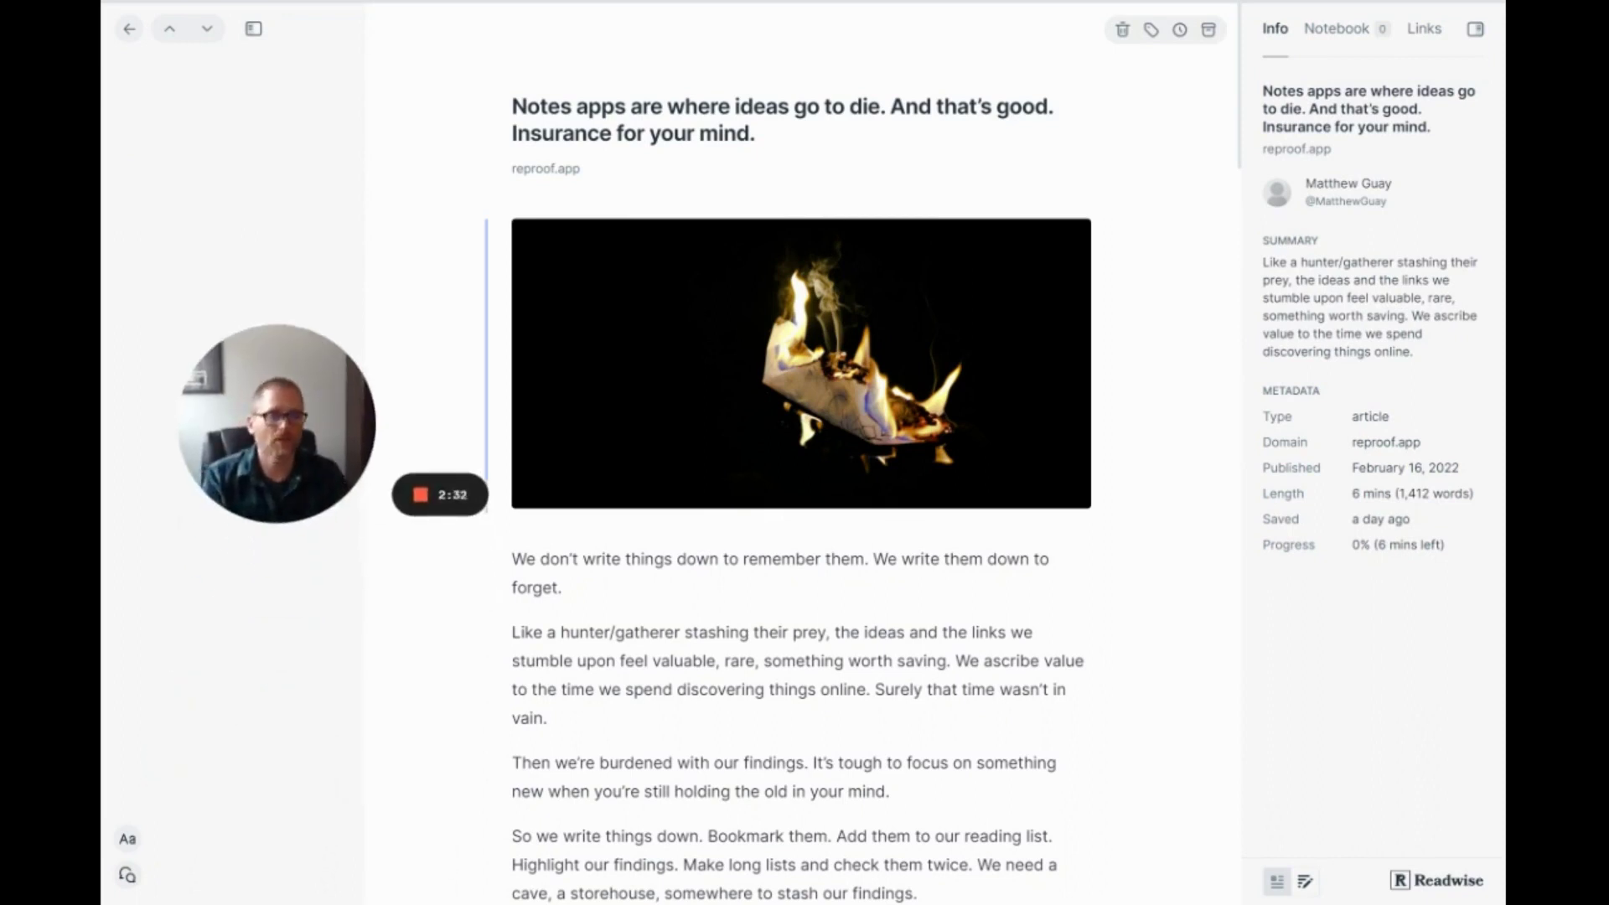
pyautogui.press(']')
pyautogui.press(']')
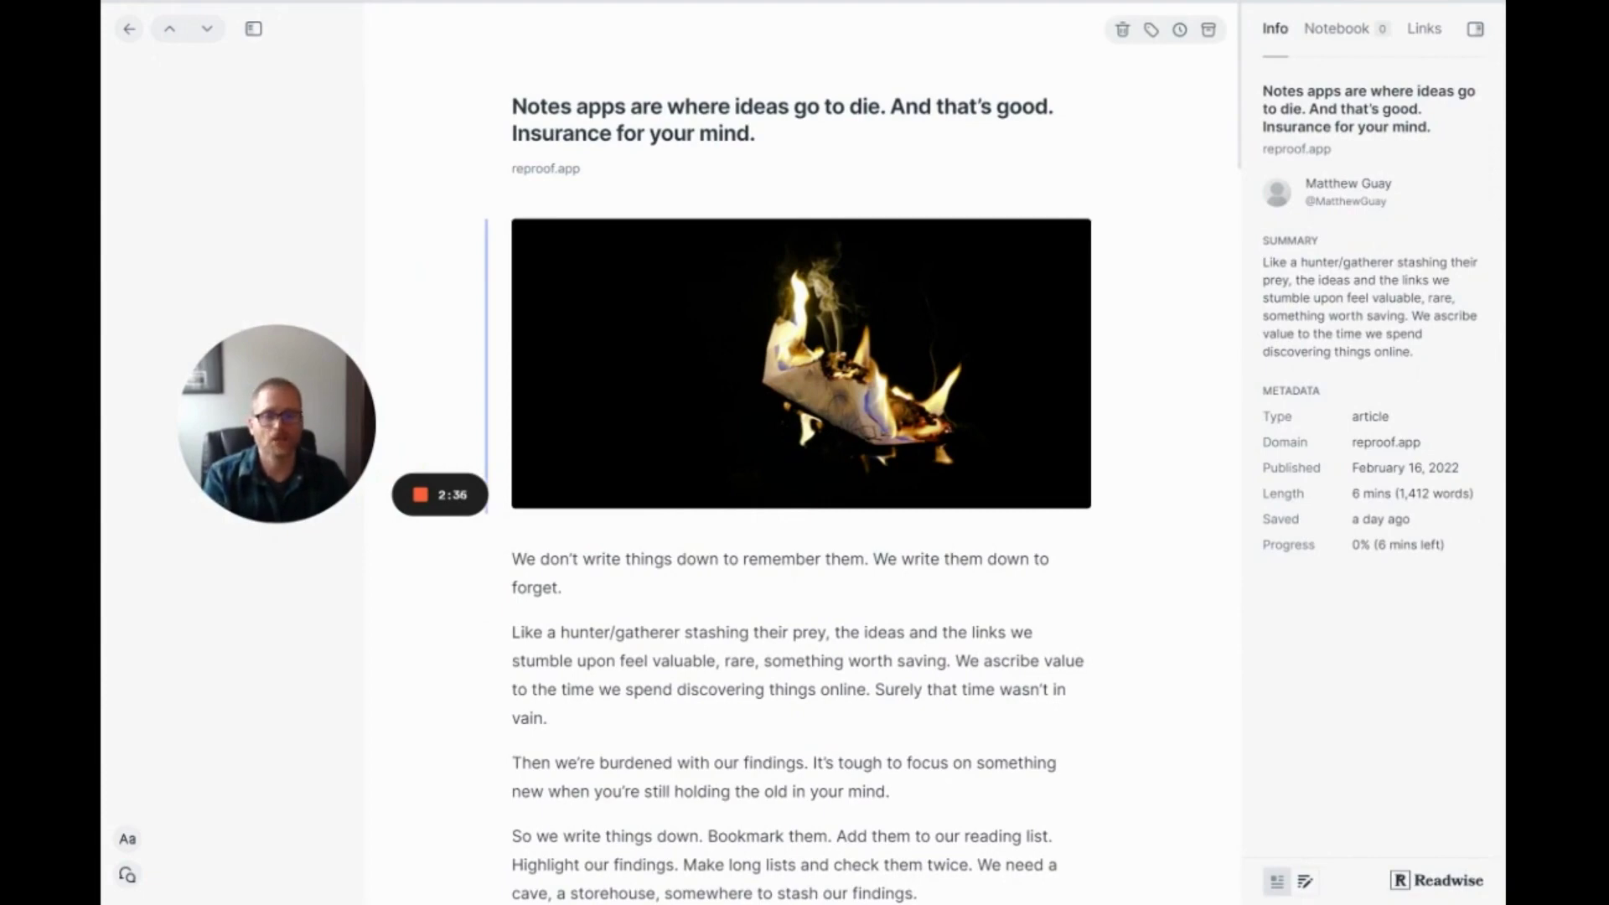
# - Put the reading focus on the paragraph beginning 'Like a hunter/gatherer'
pyautogui.press('Down')
pyautogui.press('Down')
pyautogui.scroll(-10, 801, 453)
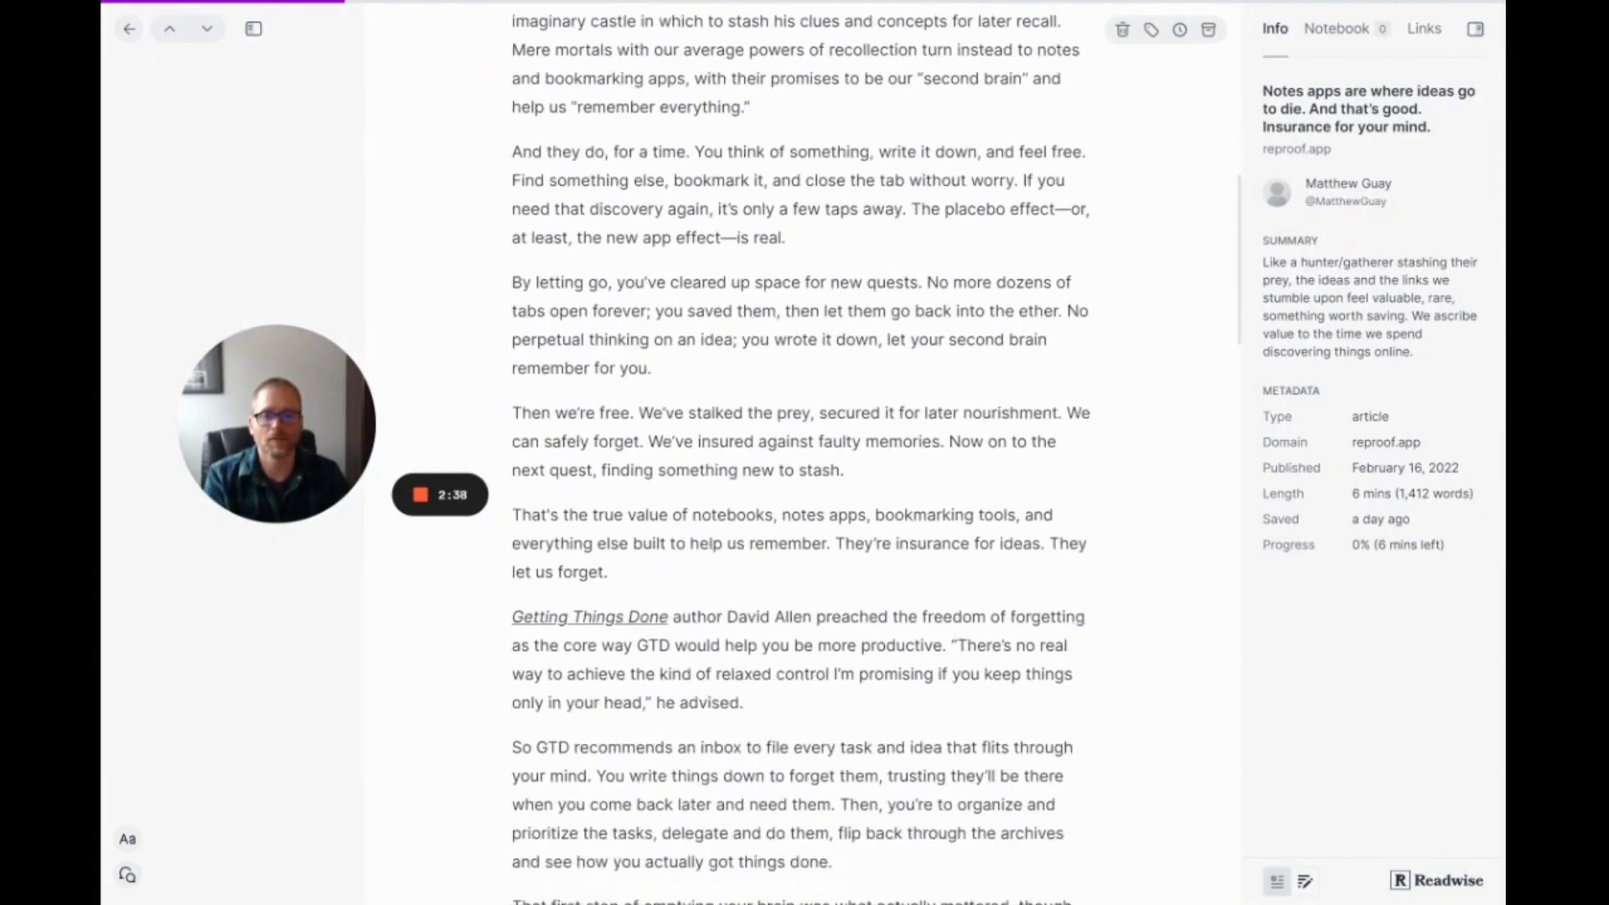
pyautogui.scroll(9, 802, 453)
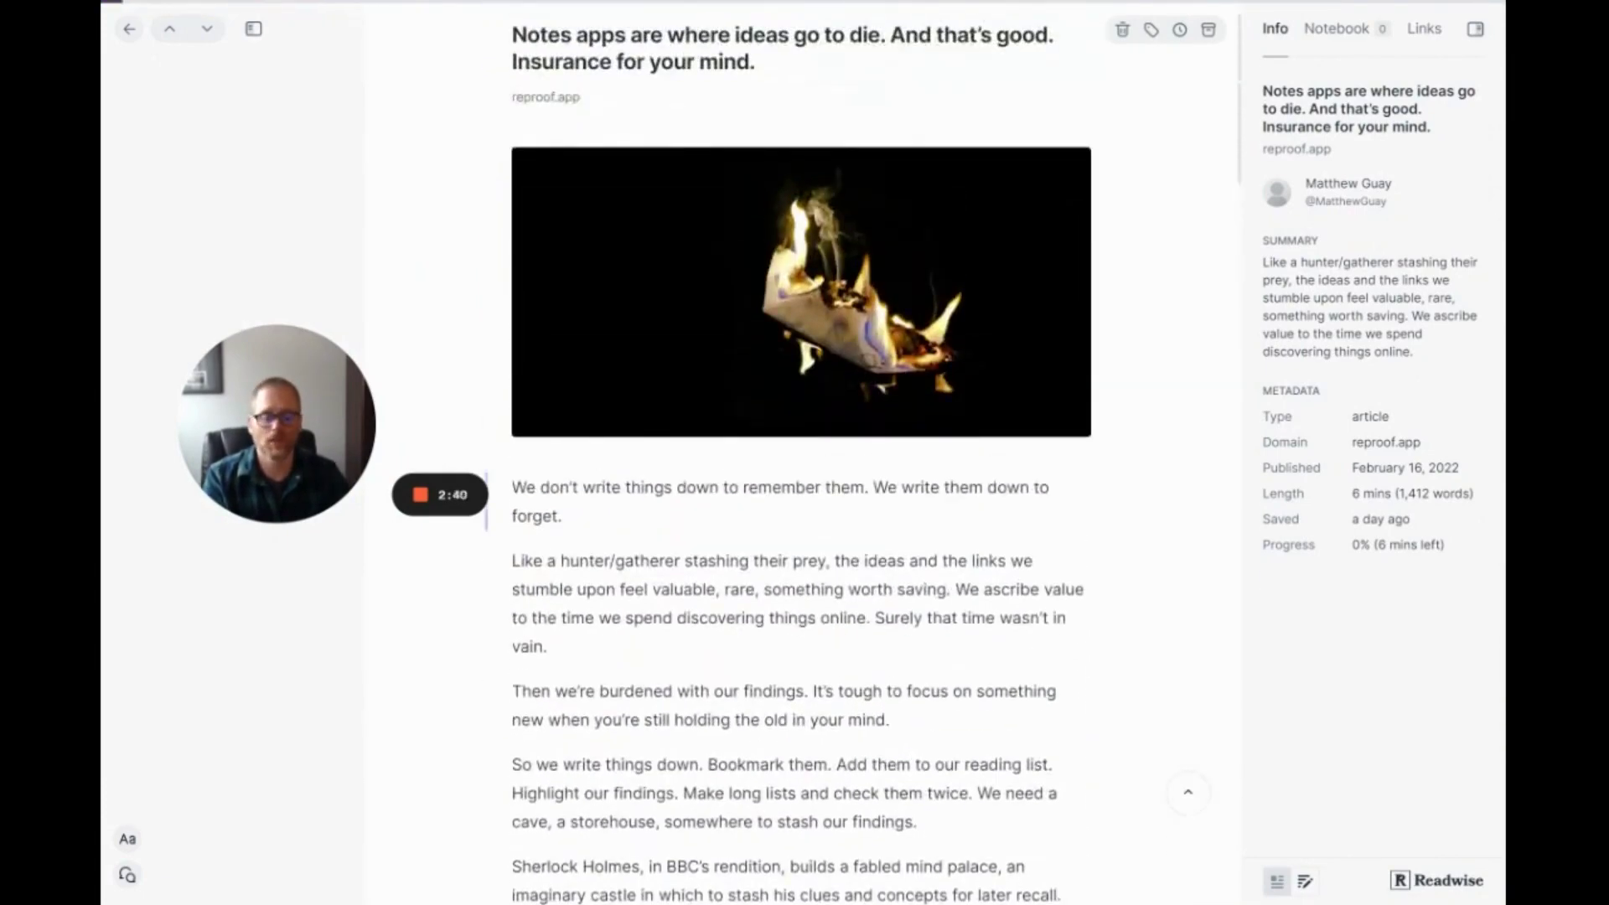
pyautogui.scroll(-6, 802, 453)
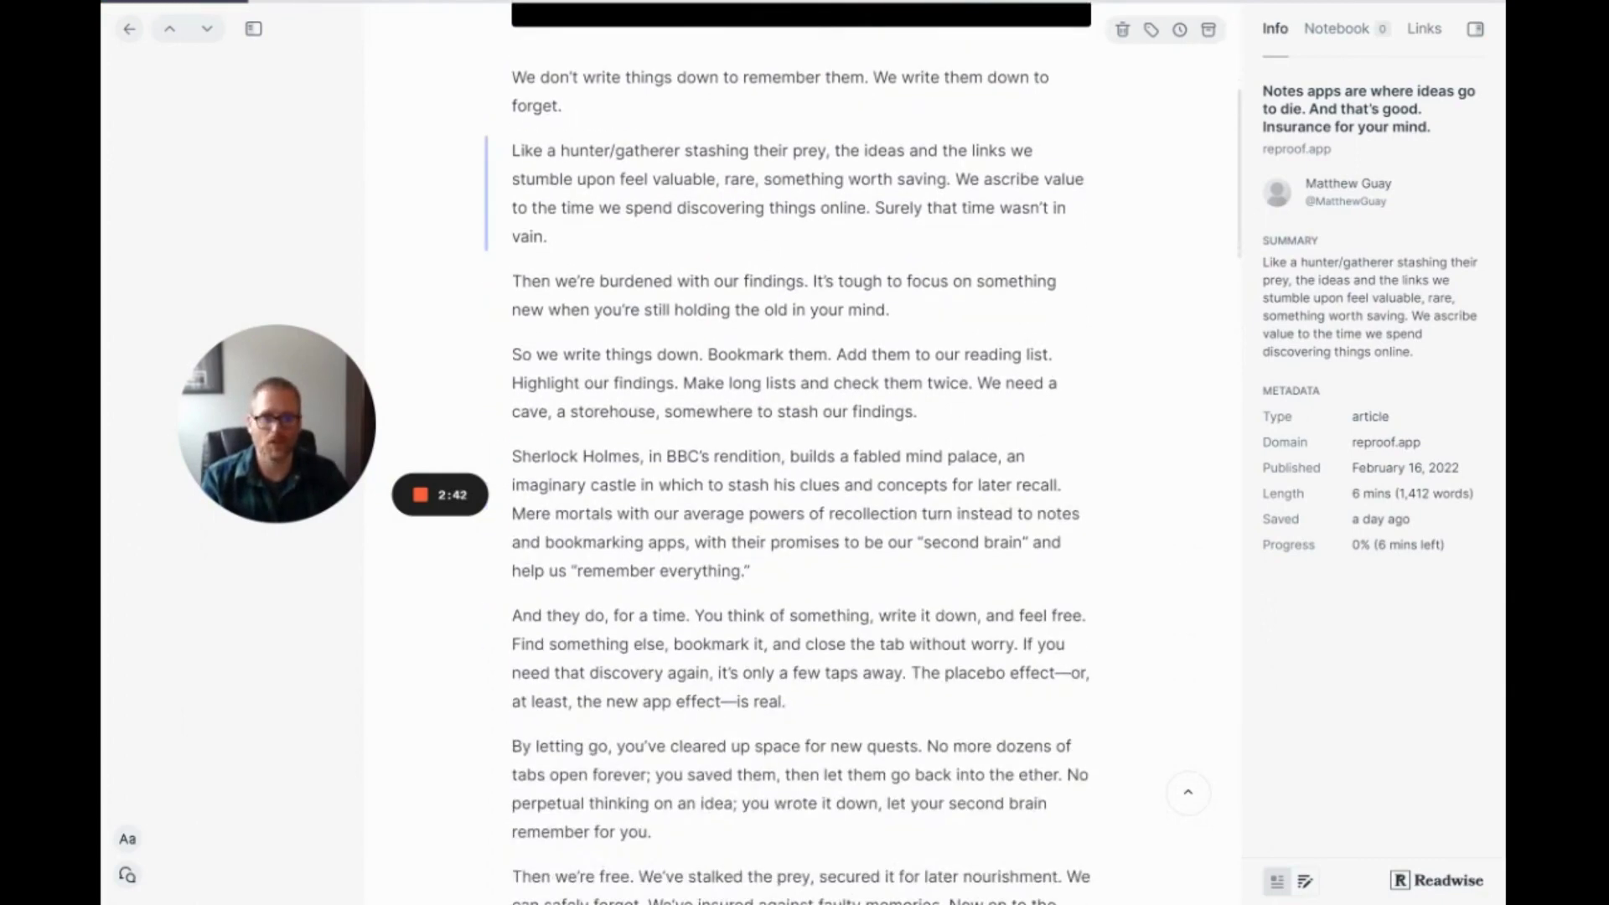
pyautogui.press('h')
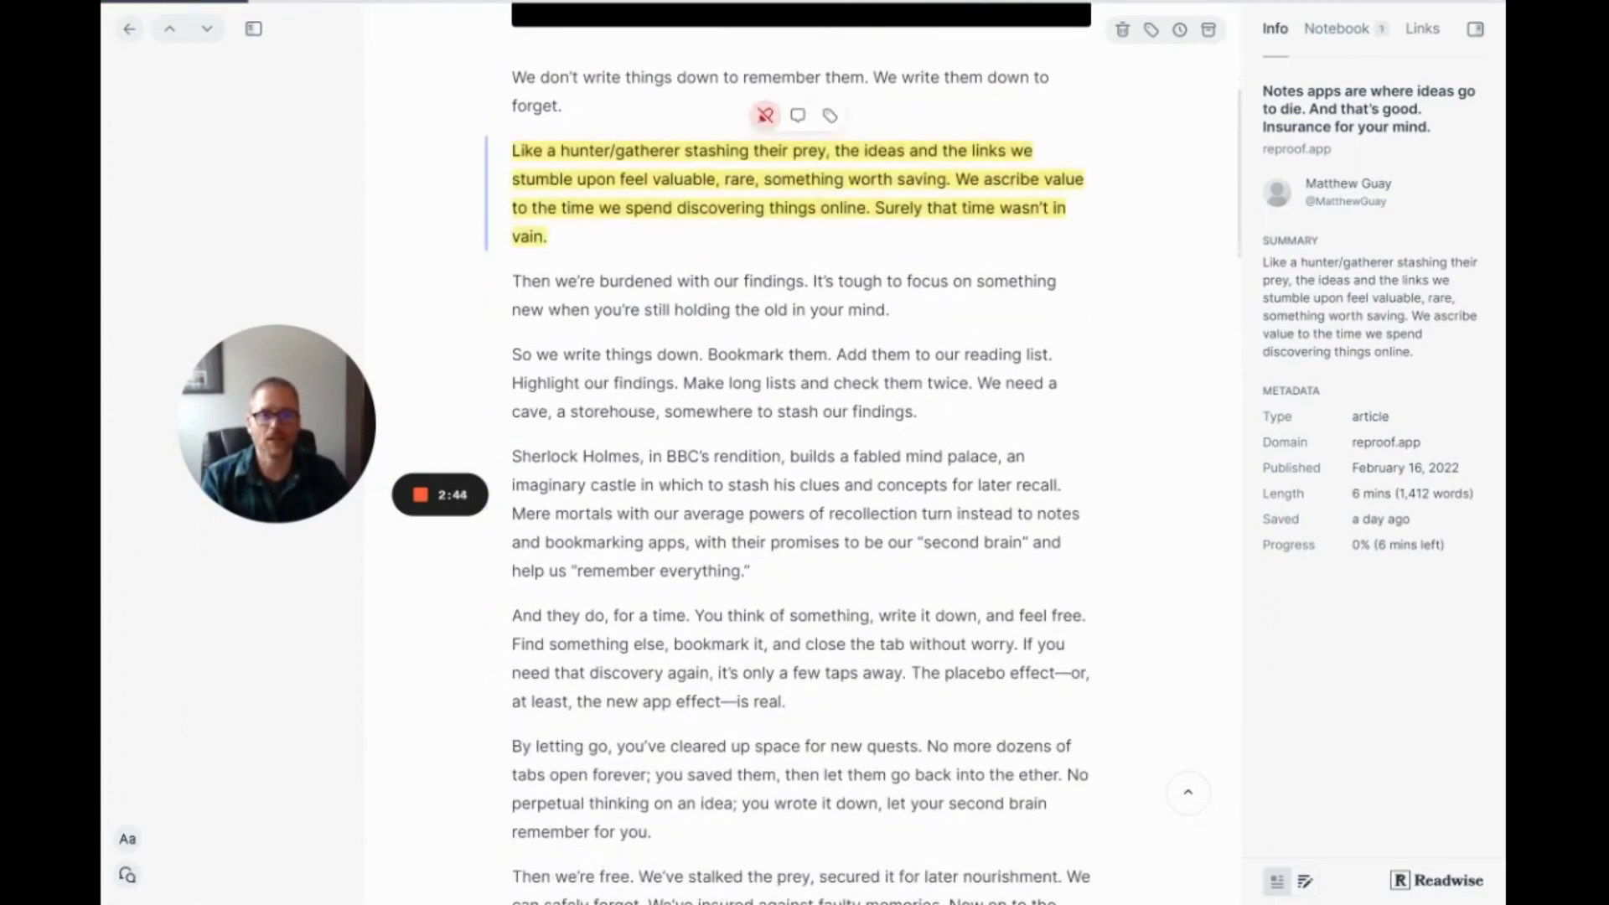
pyautogui.press('h')
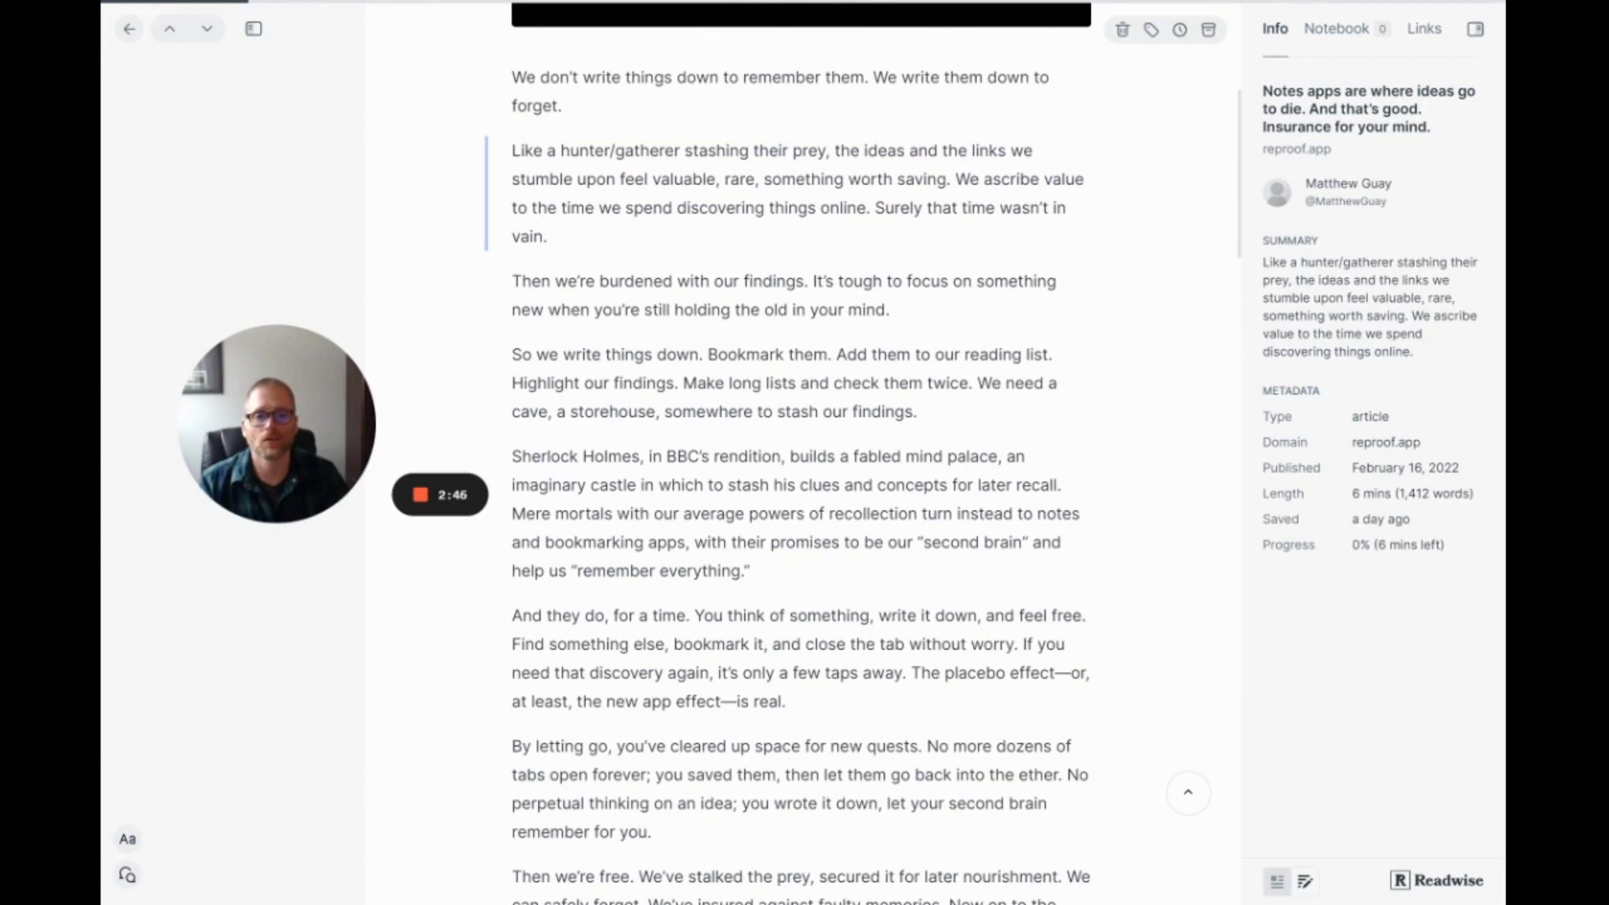
pyautogui.moveTo(512, 150); pyautogui.dragTo(829, 150)
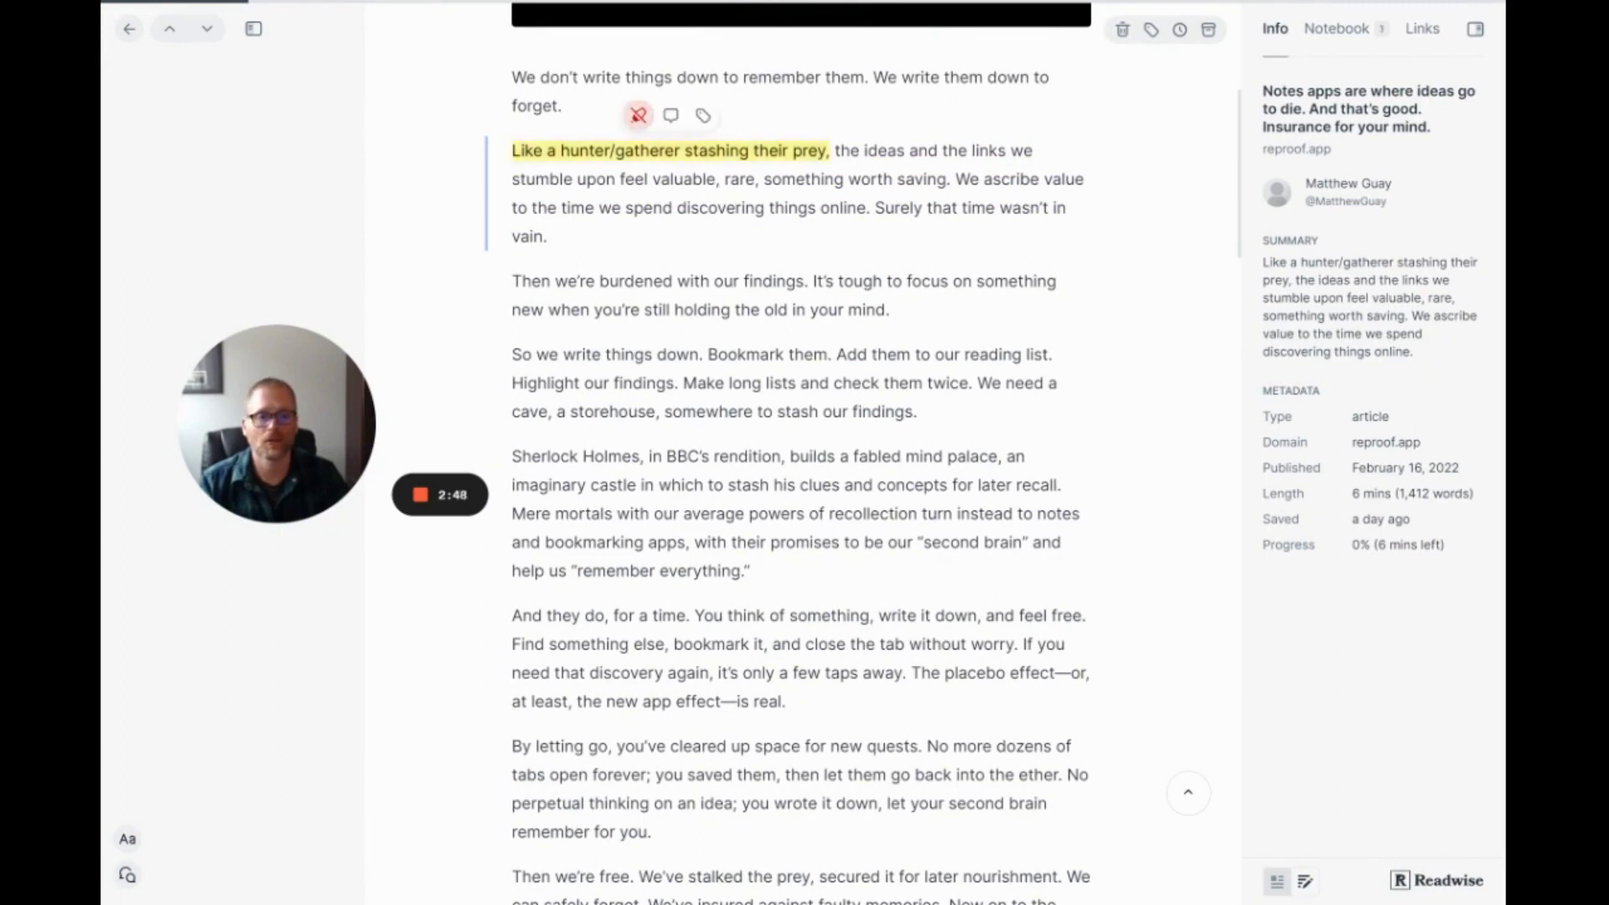
pyautogui.press('n')
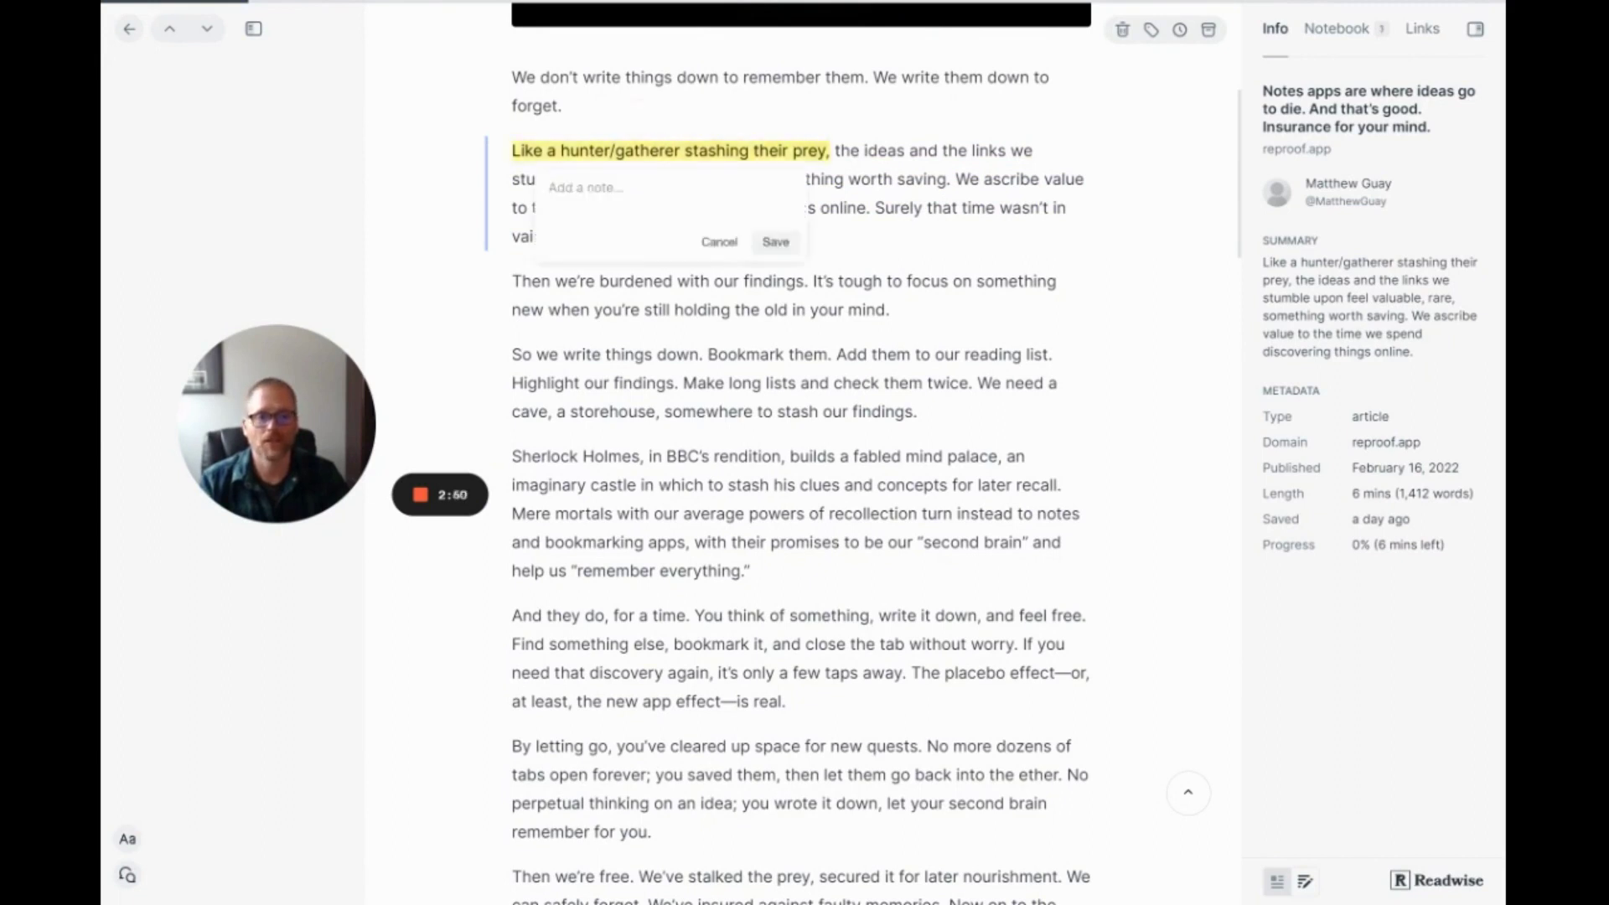
pyautogui.press('Escape')
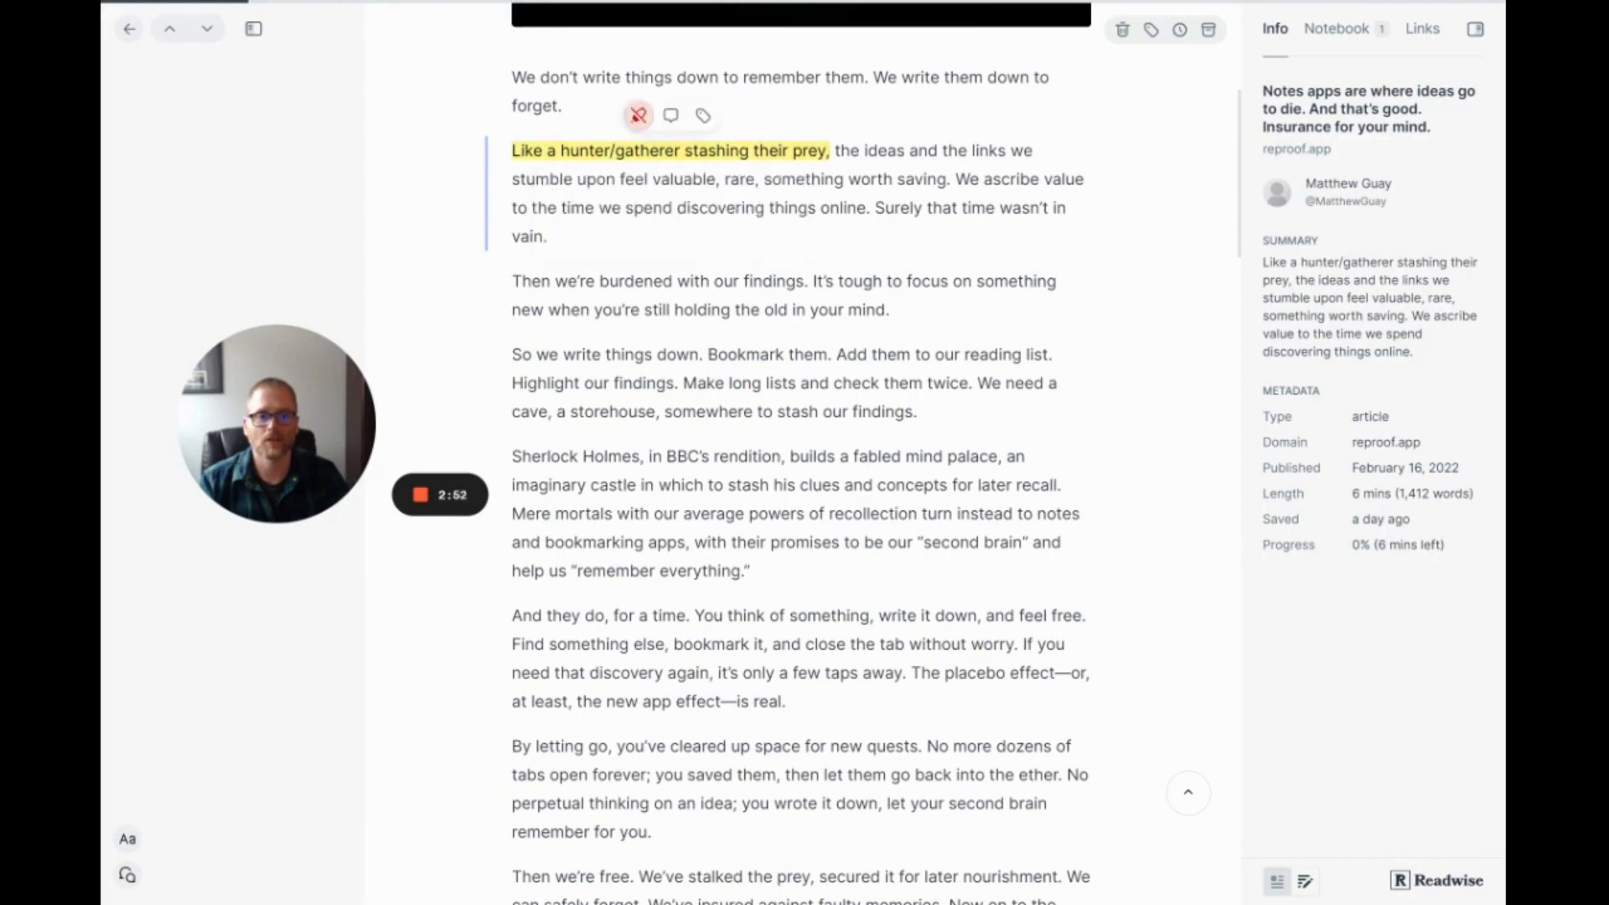
pyautogui.press('BackSpace')
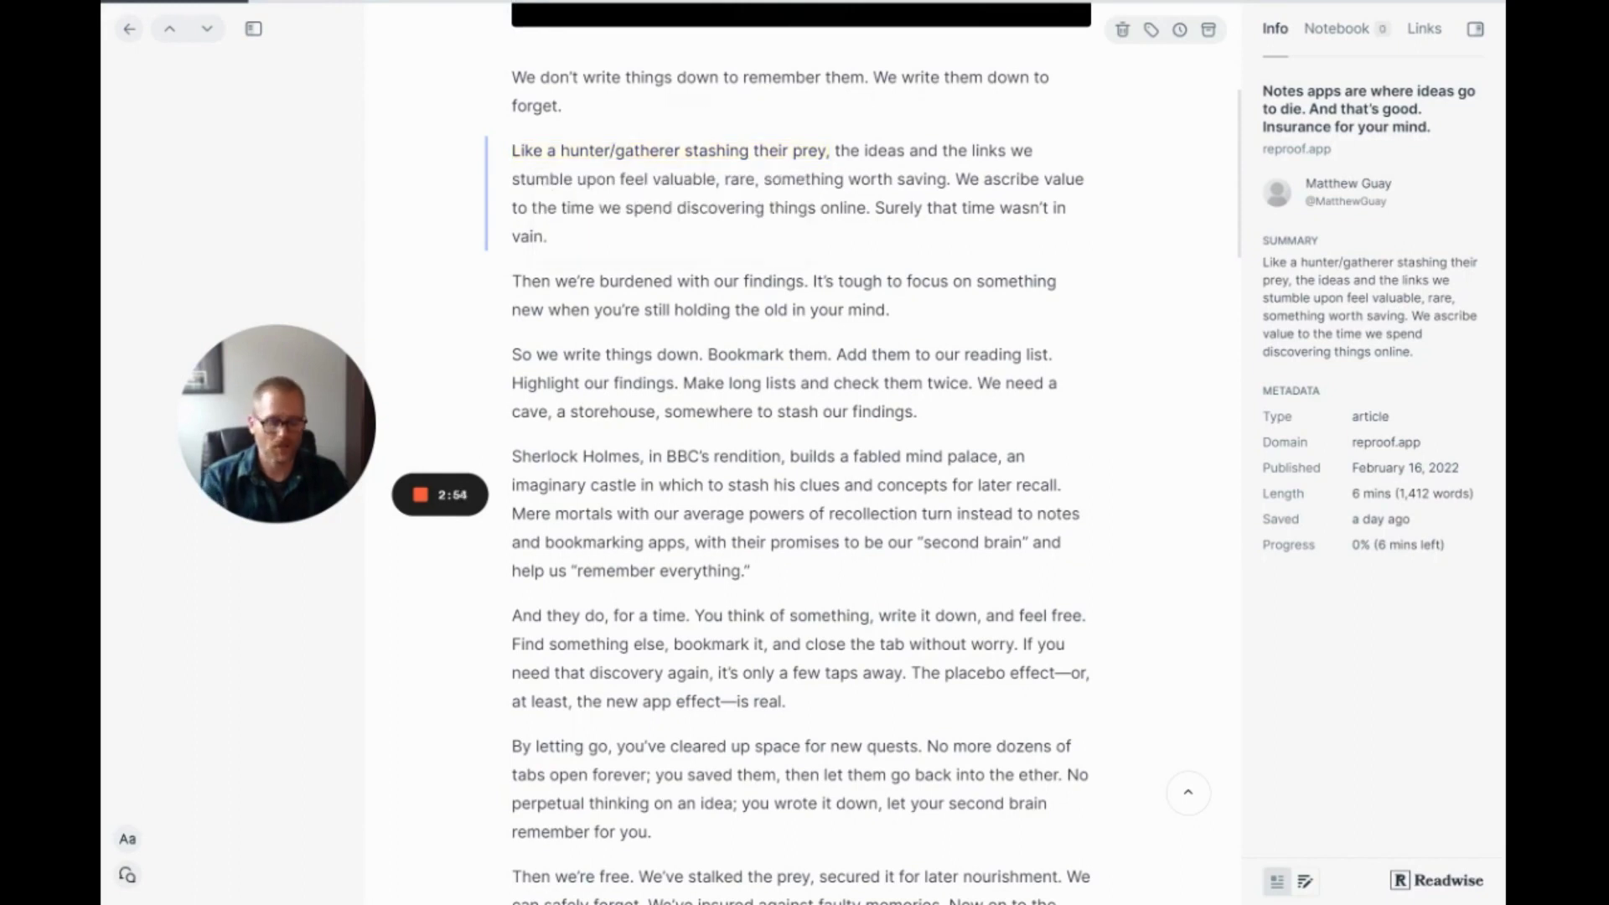
# - Move the reading focus between paragraphs around 'Then we're burdened' in the Notes apps article
pyautogui.press('Down')
pyautogui.press('Down')
pyautogui.scroll(-5, 725, 453)
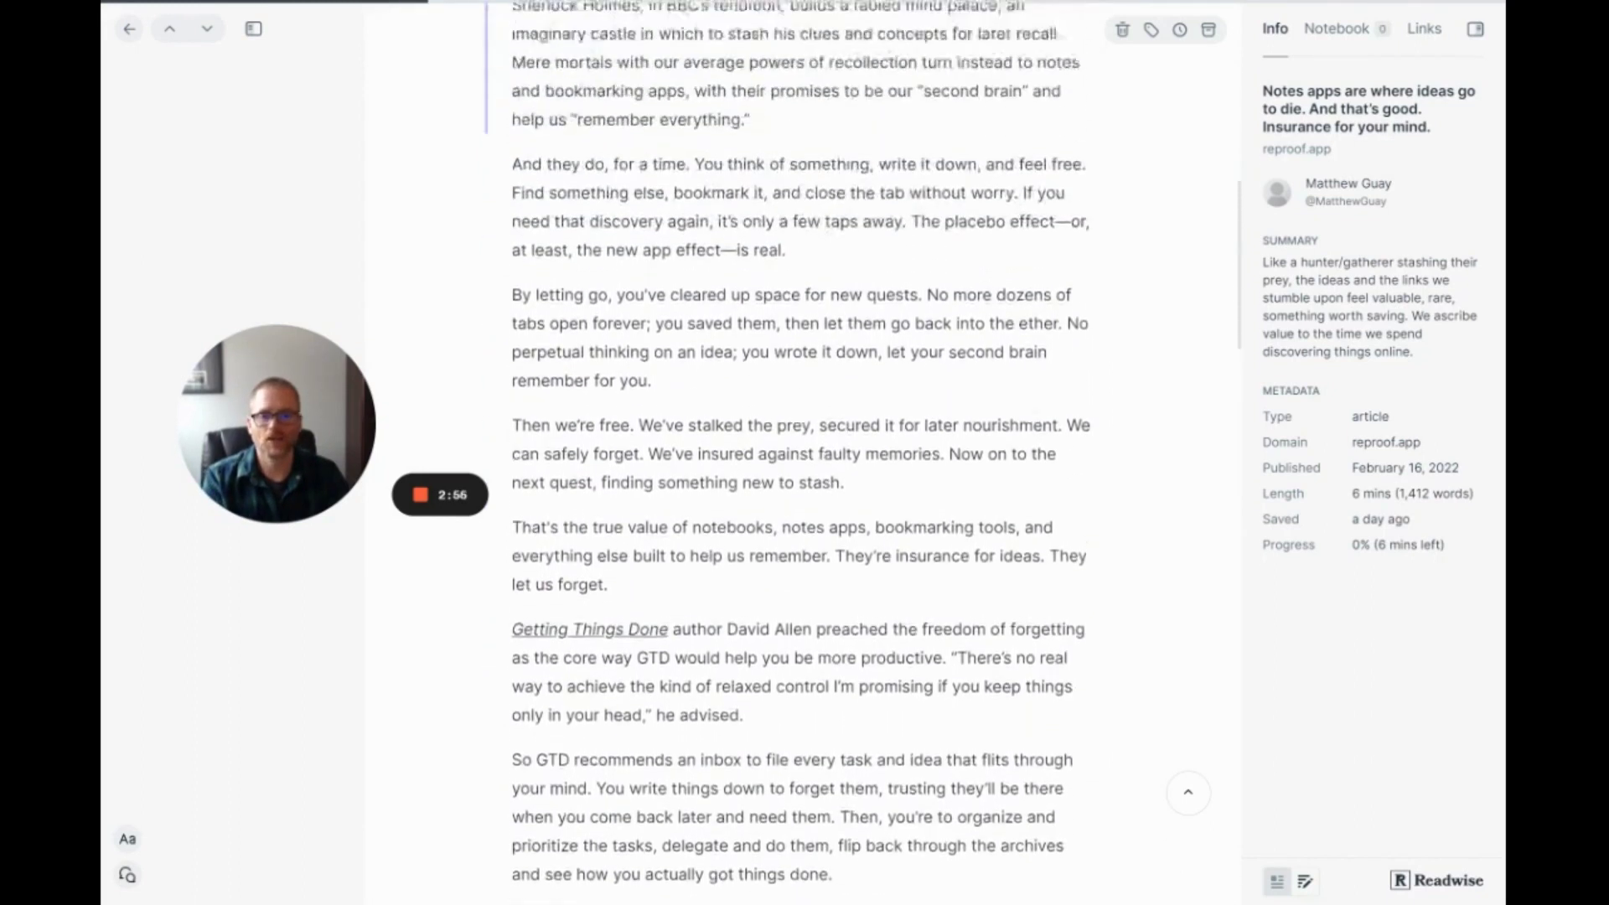
pyautogui.press('Up')
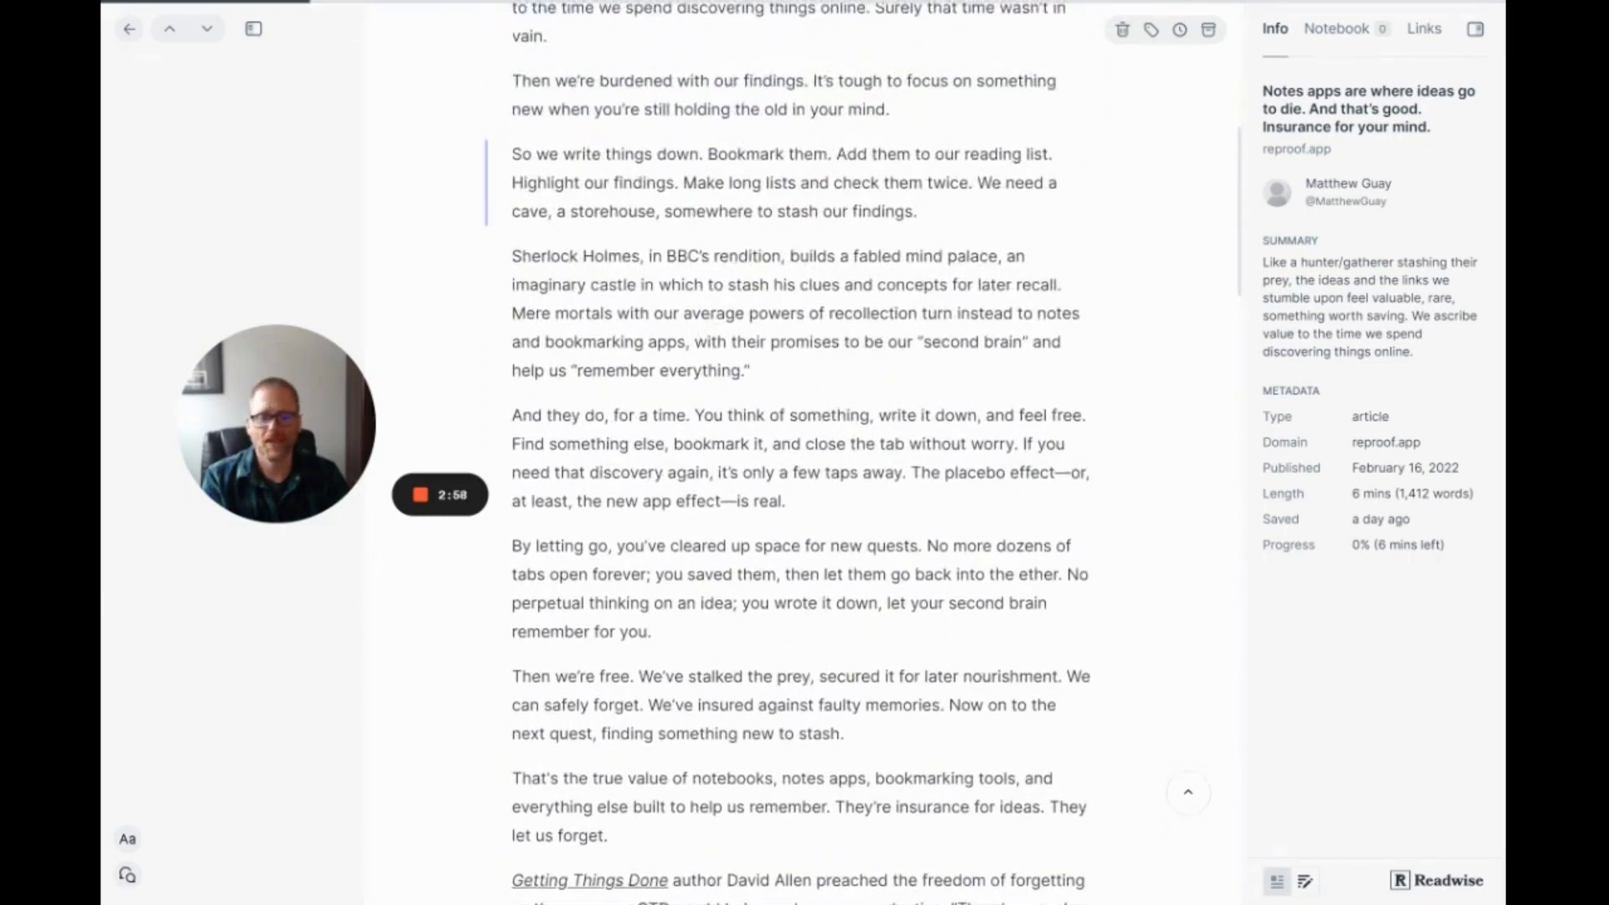
pyautogui.press('Up')
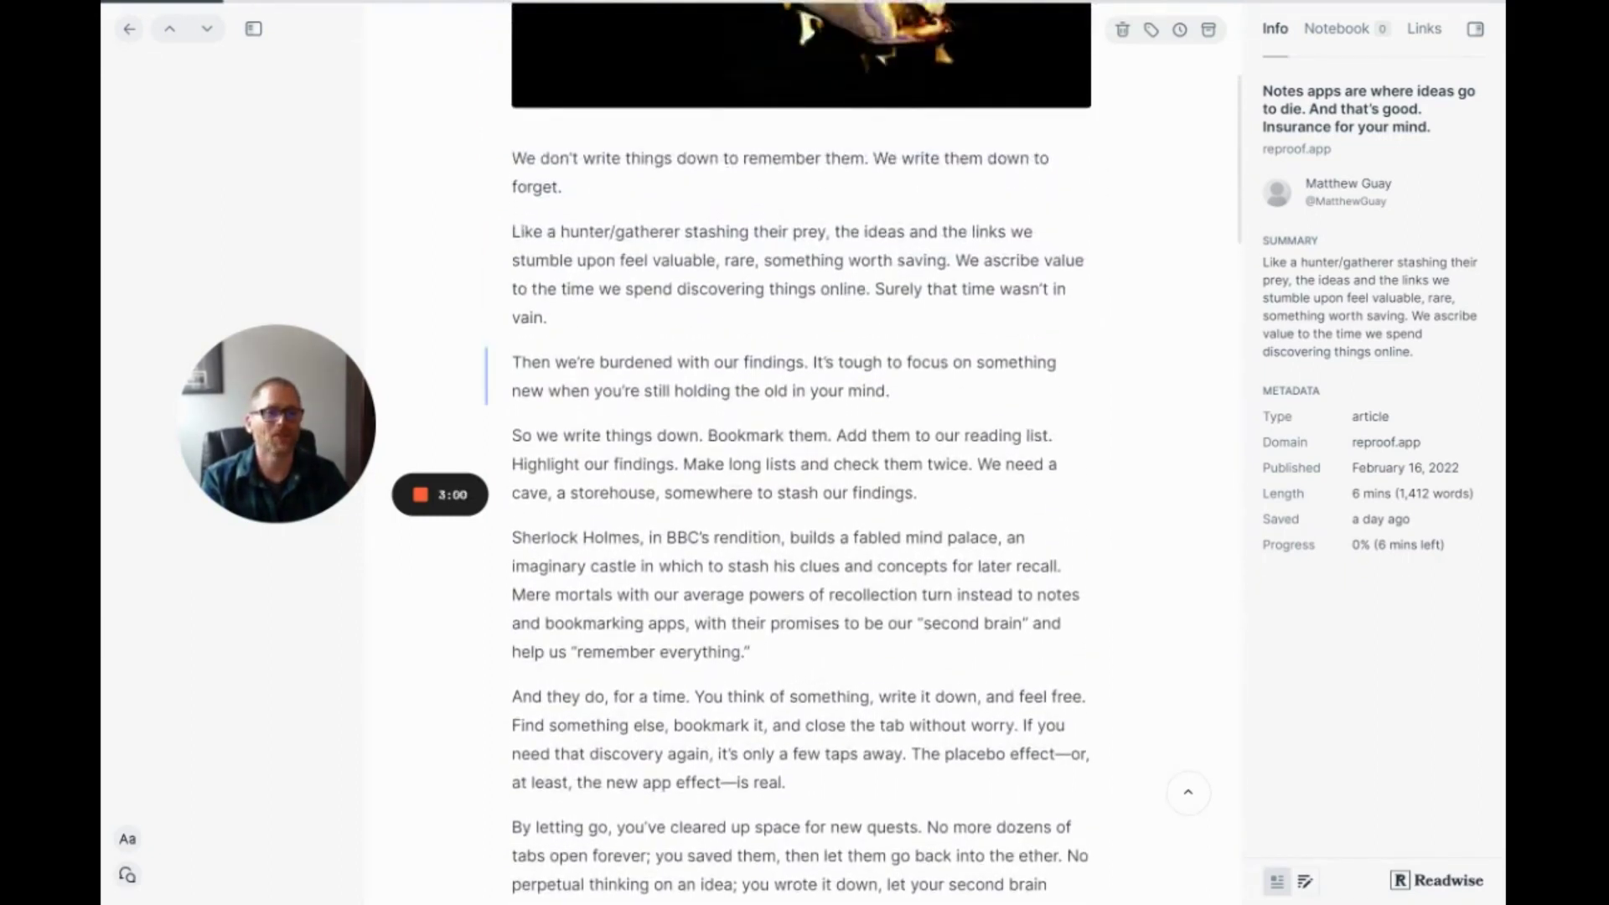
pyautogui.press('Down')
pyautogui.press('Down')
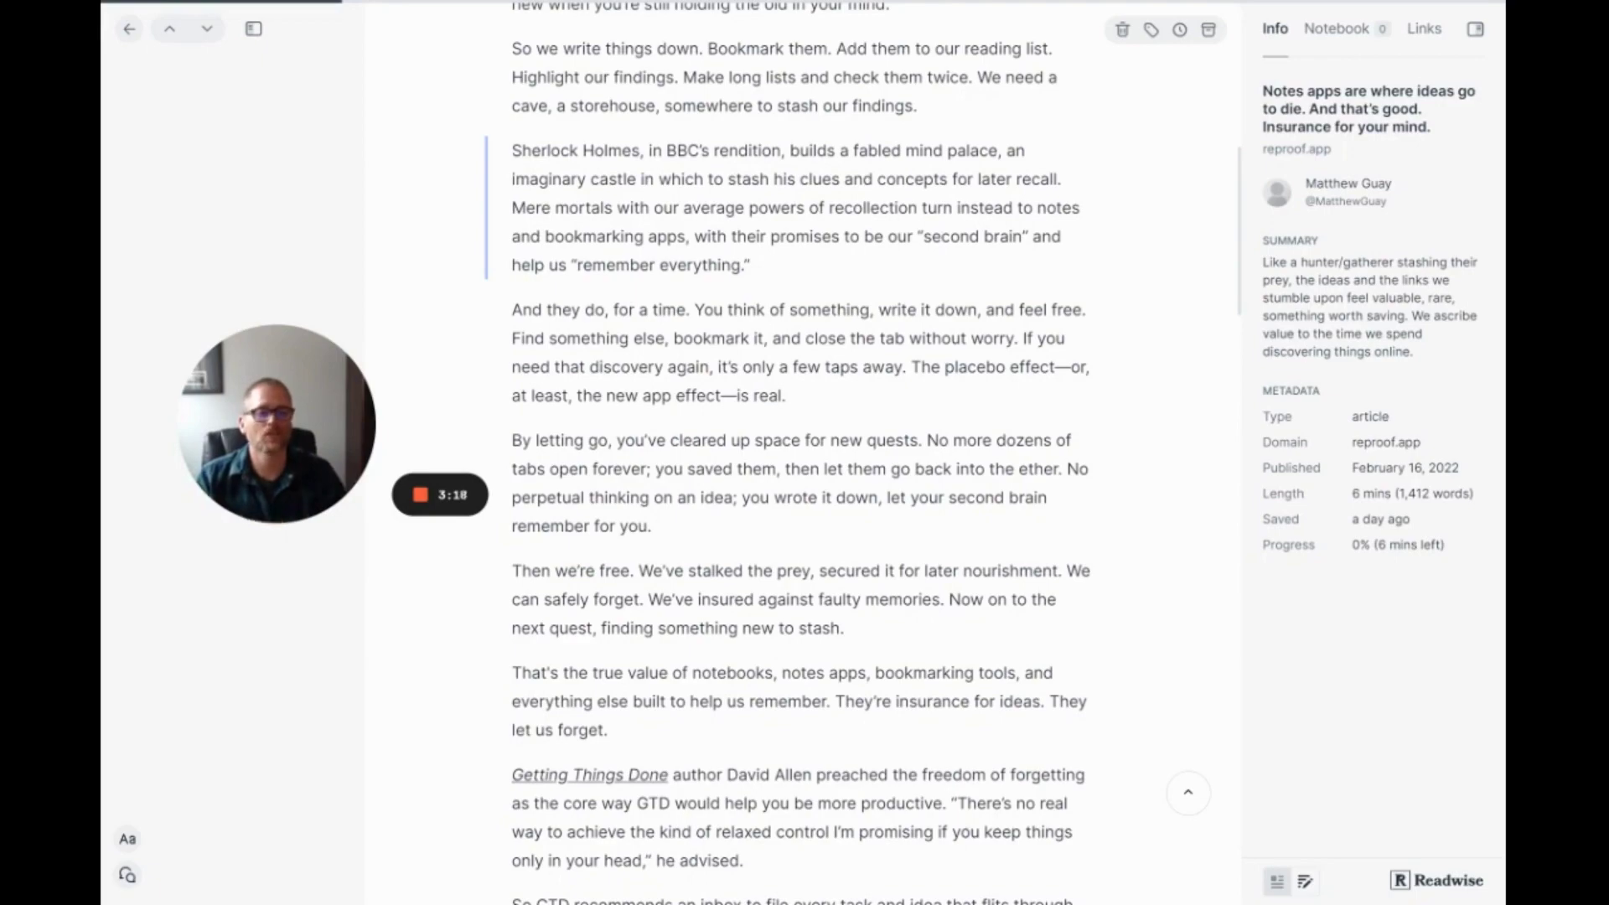
pyautogui.scroll(-8, 736, 665)
pyautogui.scroll(6, 471, 670)
pyautogui.scroll(15, 465, 587)
pyautogui.press('Escape')
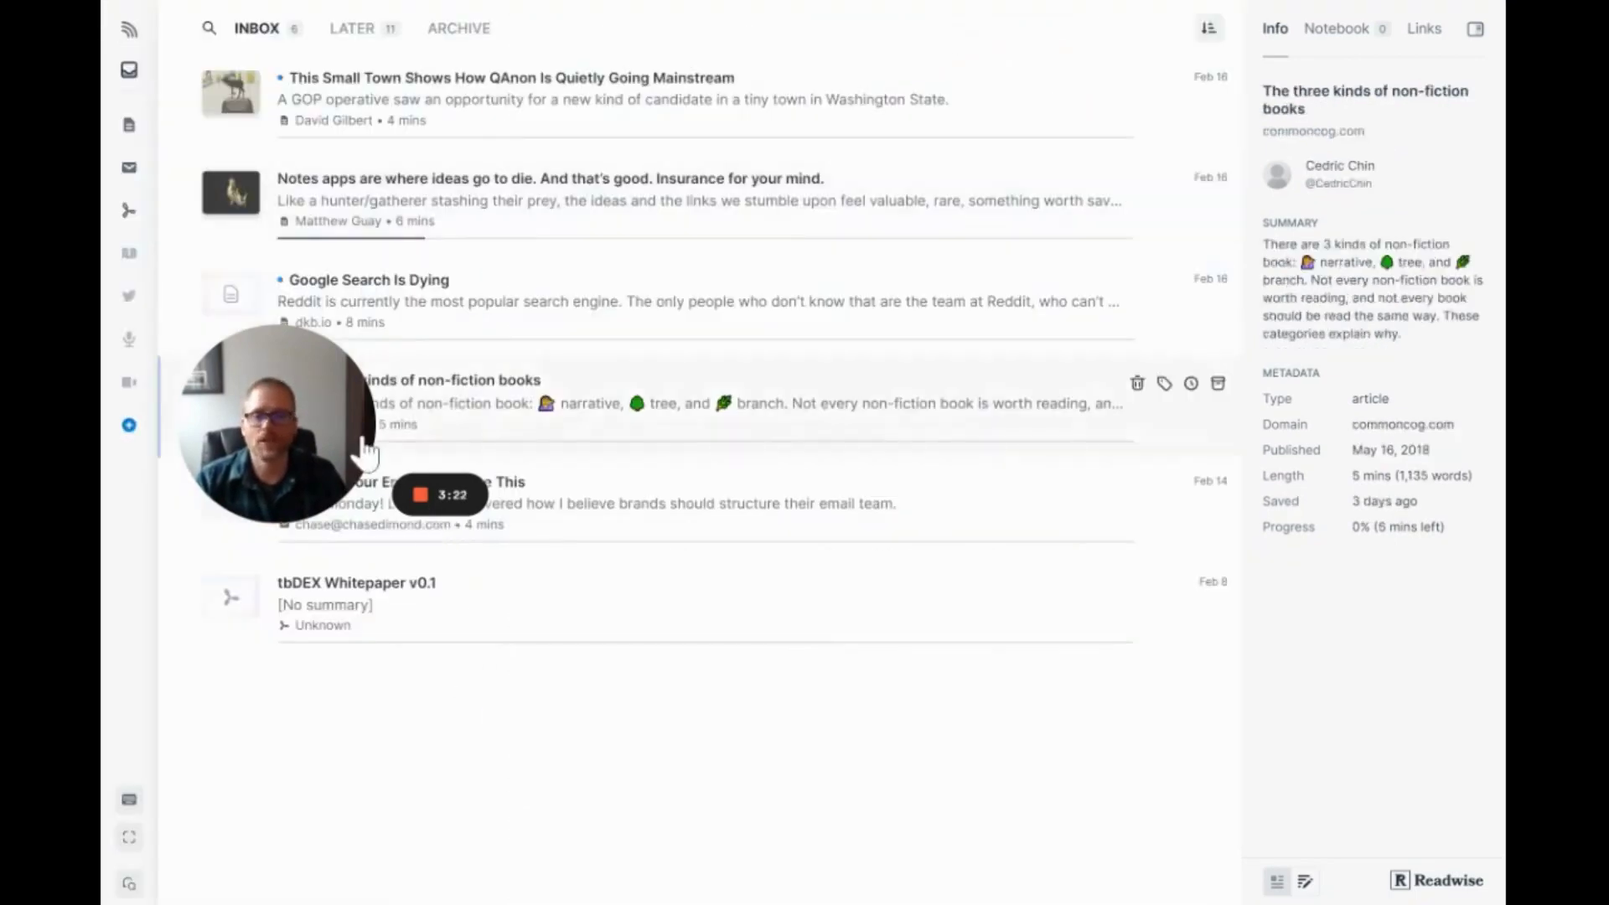